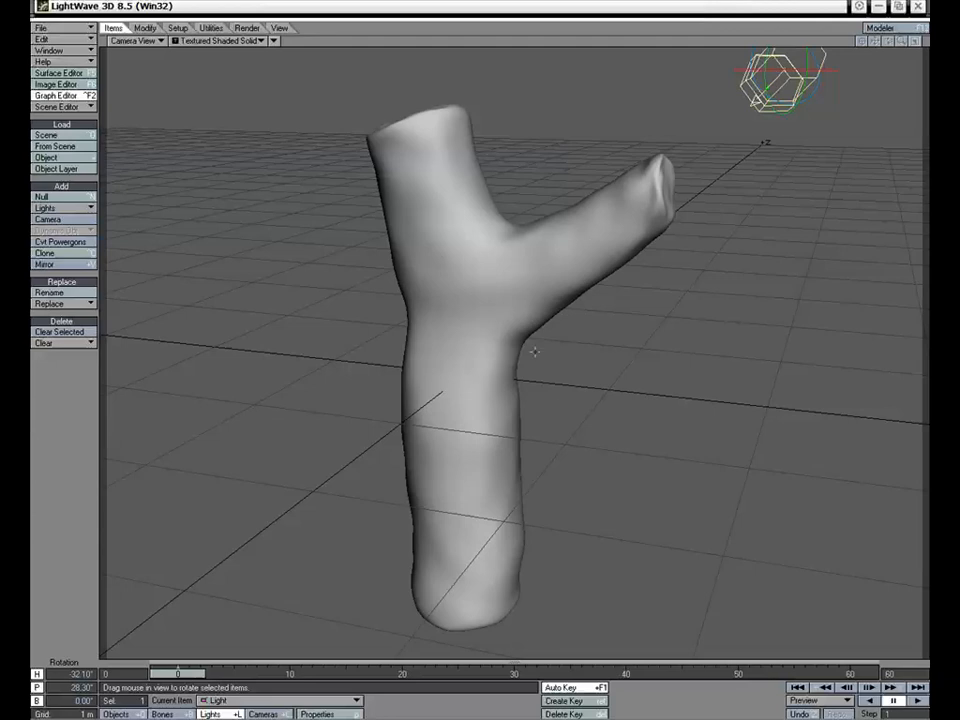
- Move the camera closer to the tree trunk, to about X 1.10 m, Y 1.04 m, Z -3.13 m
{"action": "key", "text": "shift+c"}
{"action": "left_click_drag", "start_coordinate": [558, 430], "coordinate": [620, 389]}
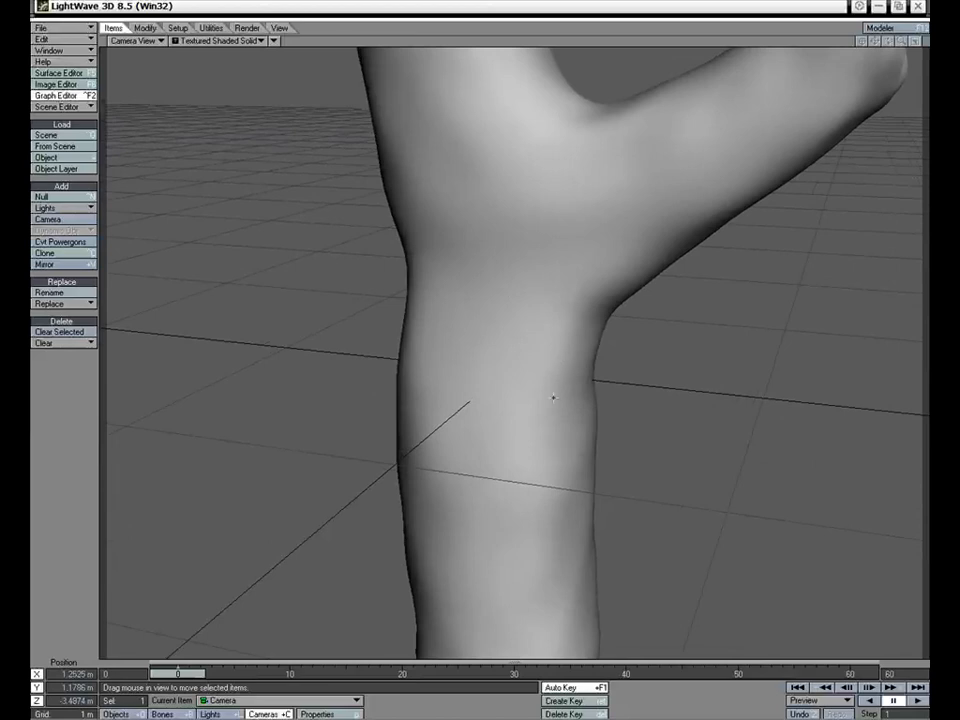
{"action": "left_click_drag", "start_coordinate": [553, 398], "coordinate": [538, 362]}
{"action": "right_click_drag", "start_coordinate": [583, 369], "coordinate": [583, 334]}
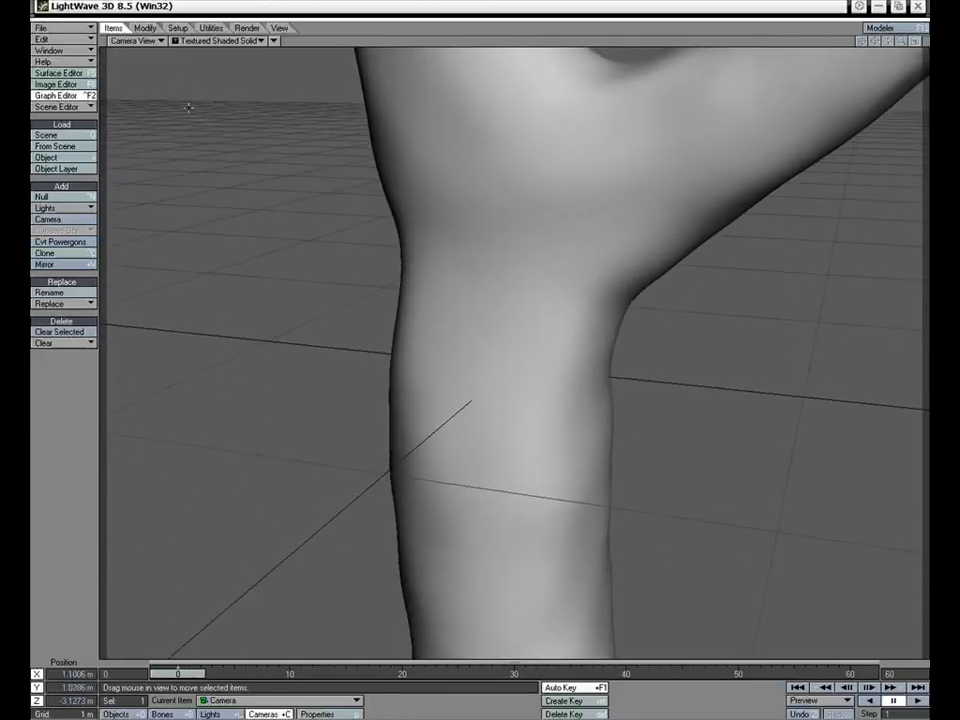
- Examine the loaded images Bark_Colour.bmp and Bark_Bump.bmp in the Image Editor
{"action": "left_click", "coordinate": [55, 84]}
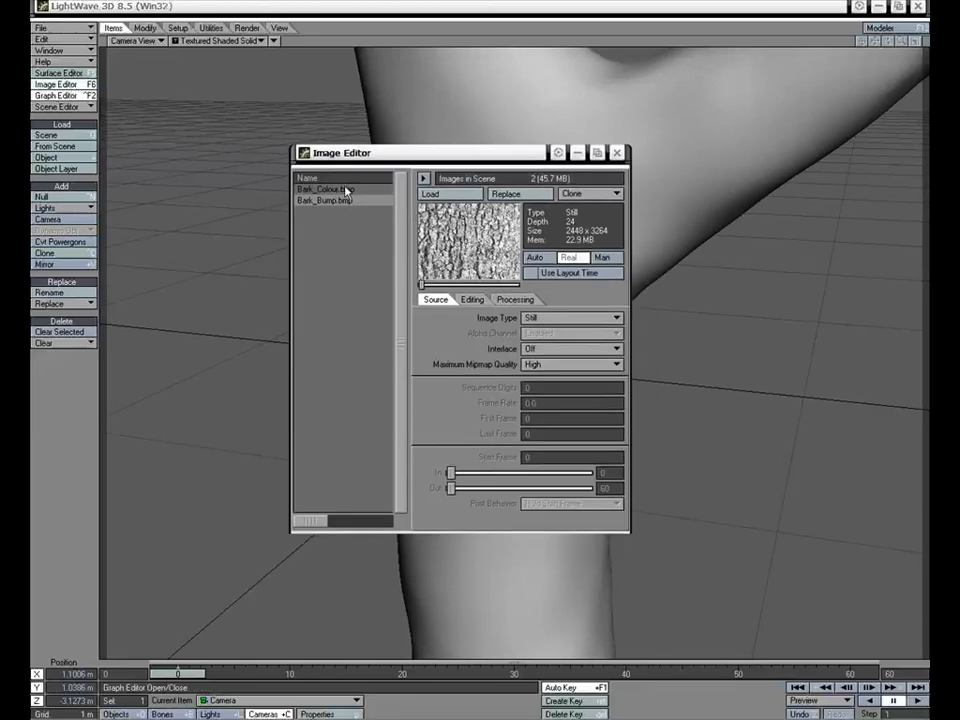
{"action": "left_click", "coordinate": [340, 190]}
{"action": "left_click", "coordinate": [340, 202]}
{"action": "left_click", "coordinate": [616, 152]}
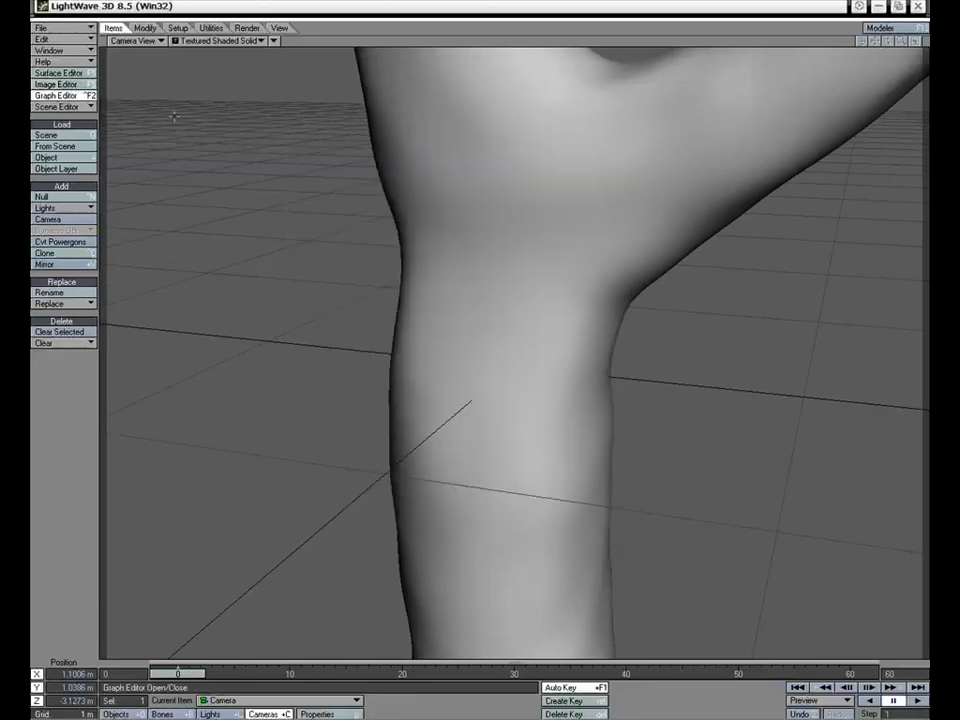
- Give the tree surface's Color channel an image map texture with Cubic projection using Bark_Colour.bmp
{"action": "left_click", "coordinate": [70, 78]}
{"action": "left_click_drag", "start_coordinate": [262, 96], "coordinate": [272, 87]}
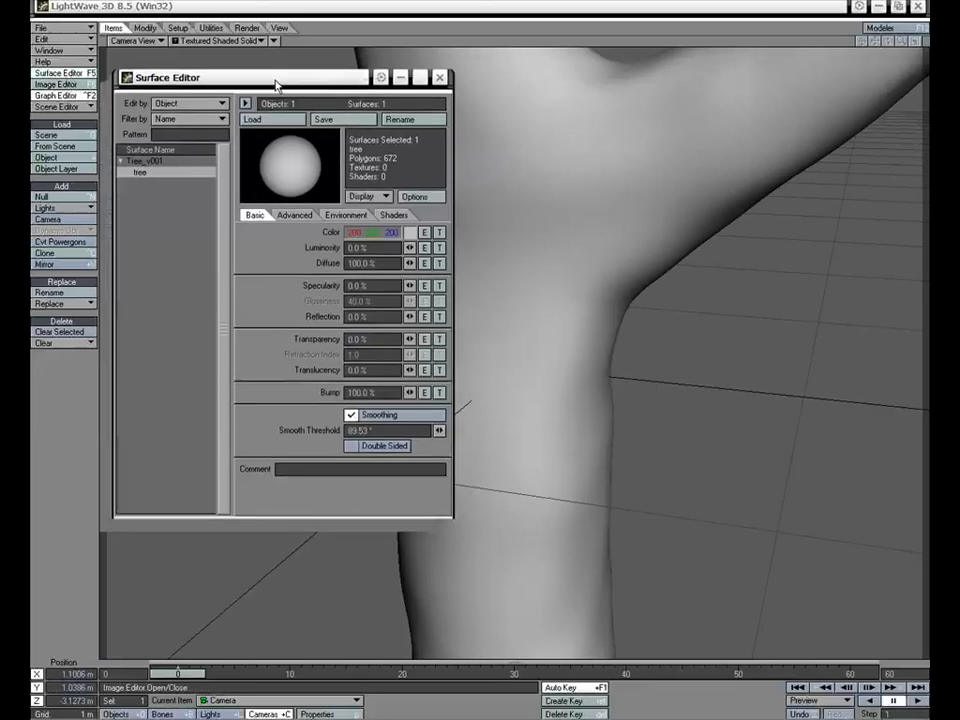
{"action": "left_click", "coordinate": [439, 232]}
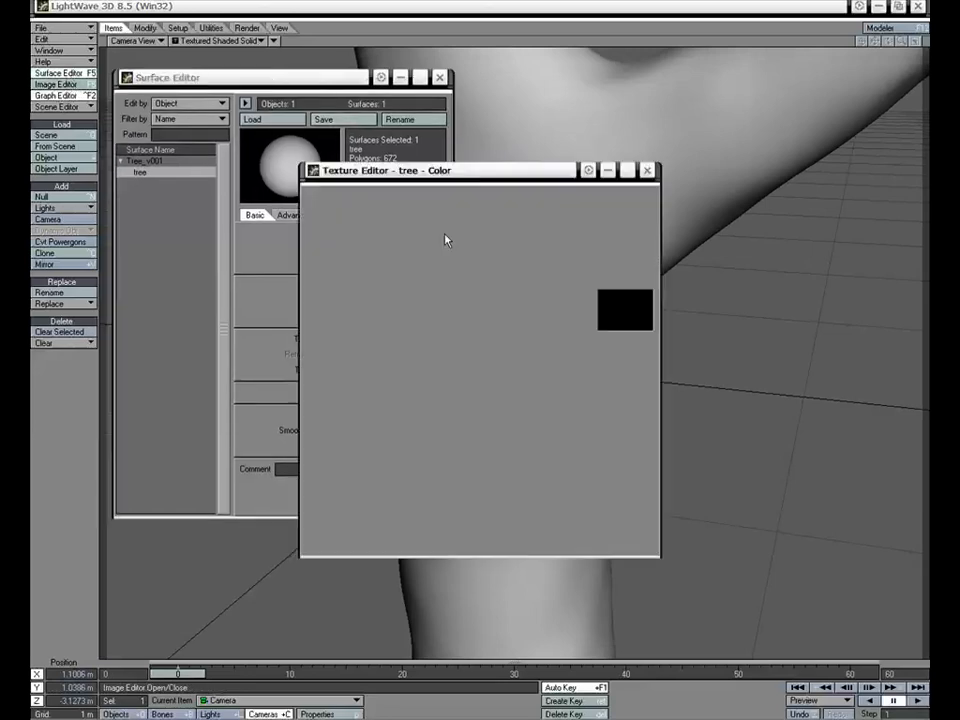
{"action": "left_click", "coordinate": [587, 266]}
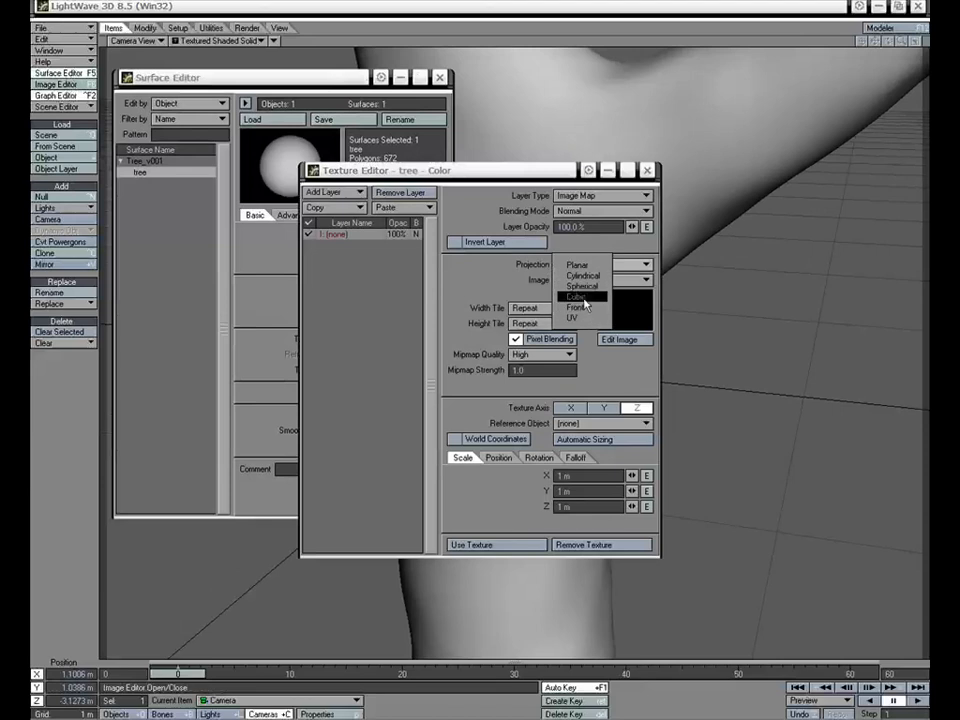
{"action": "left_click", "coordinate": [584, 267]}
{"action": "left_click", "coordinate": [590, 281]}
{"action": "left_click", "coordinate": [574, 281]}
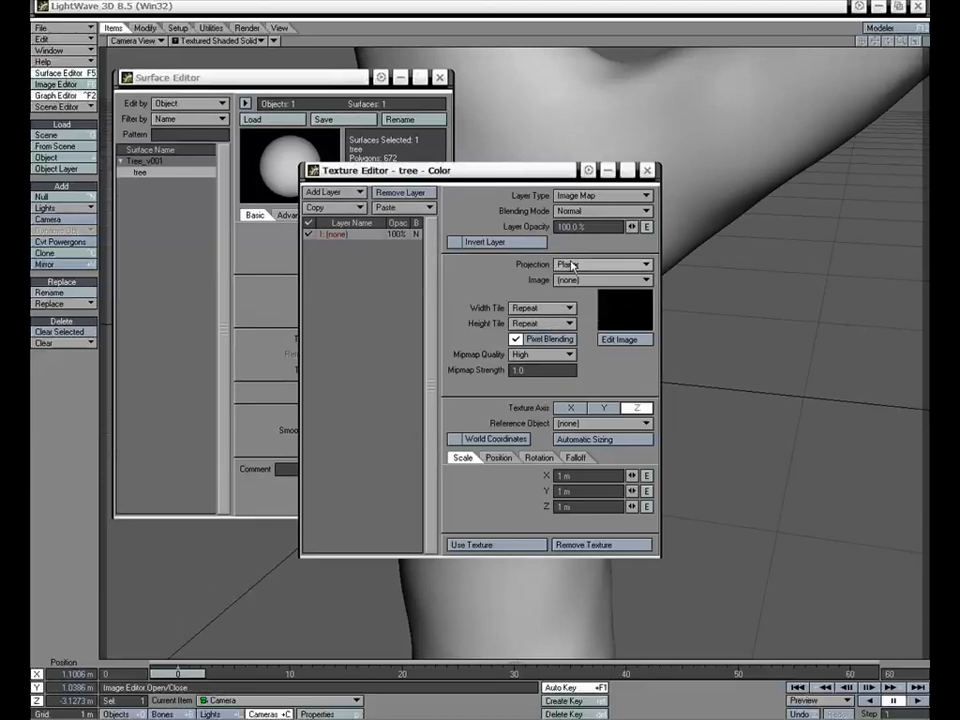
{"action": "left_click", "coordinate": [574, 264]}
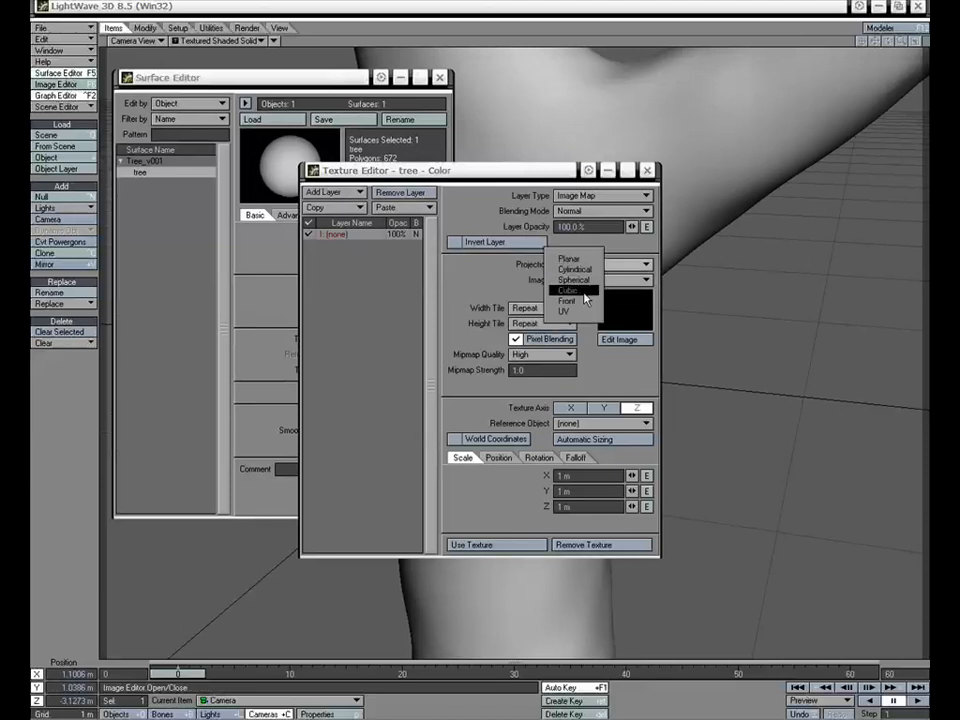
{"action": "left_click", "coordinate": [586, 290]}
{"action": "left_click", "coordinate": [594, 281]}
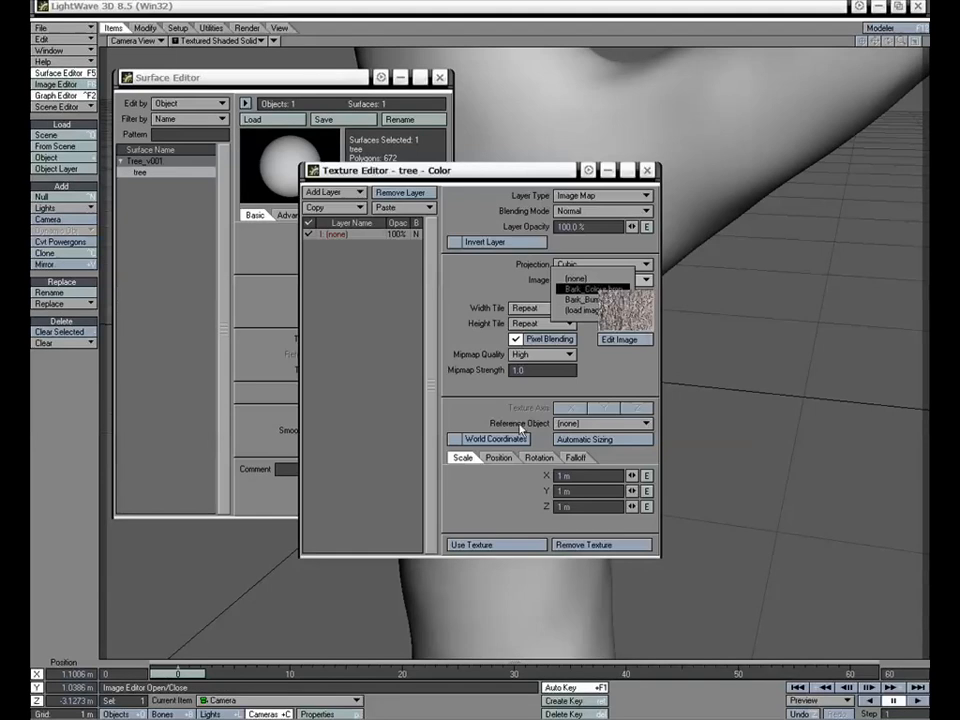
{"action": "left_click", "coordinate": [545, 345]}
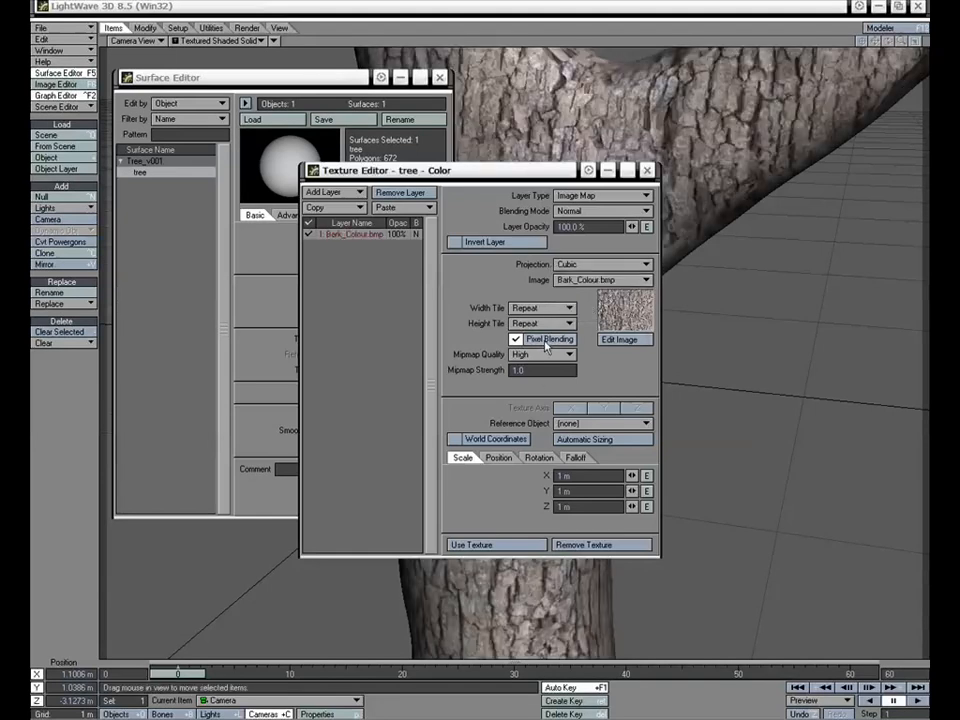
- Set the bark color texture's scale to 700 mm on X, Y and Z
{"action": "left_click_drag", "start_coordinate": [533, 174], "coordinate": [479, 157]}
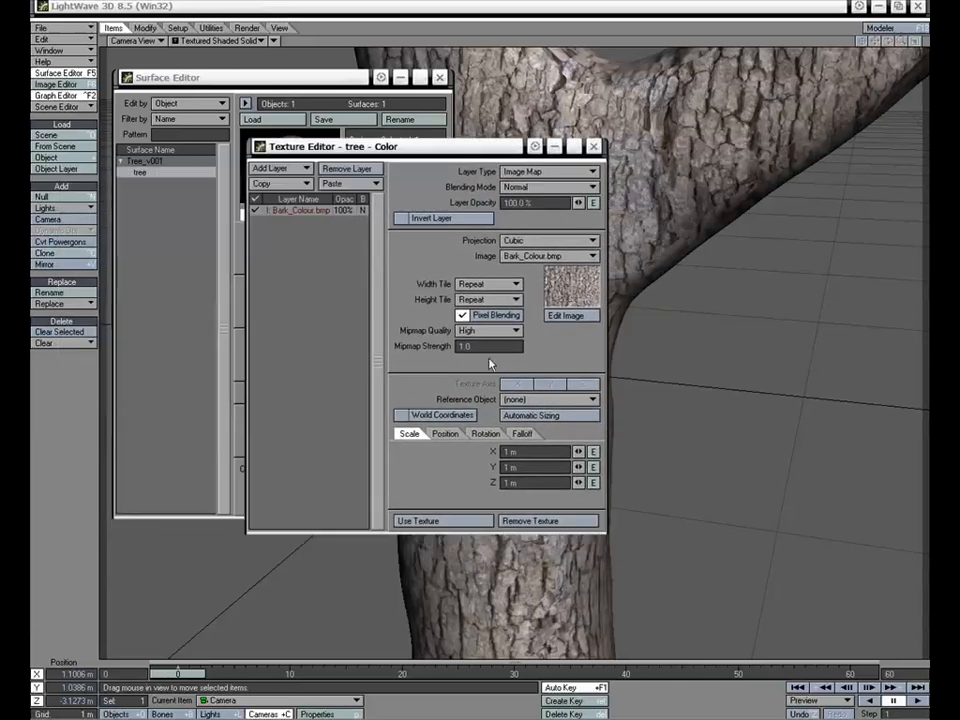
{"action": "left_click", "coordinate": [510, 452]}
{"action": "type", "text": "700mm"}
{"action": "key", "text": "Tab"}
{"action": "type", "text": "700mm"}
{"action": "key", "text": "Tab"}
{"action": "type", "text": "700mm"}
{"action": "key", "text": "Return"}
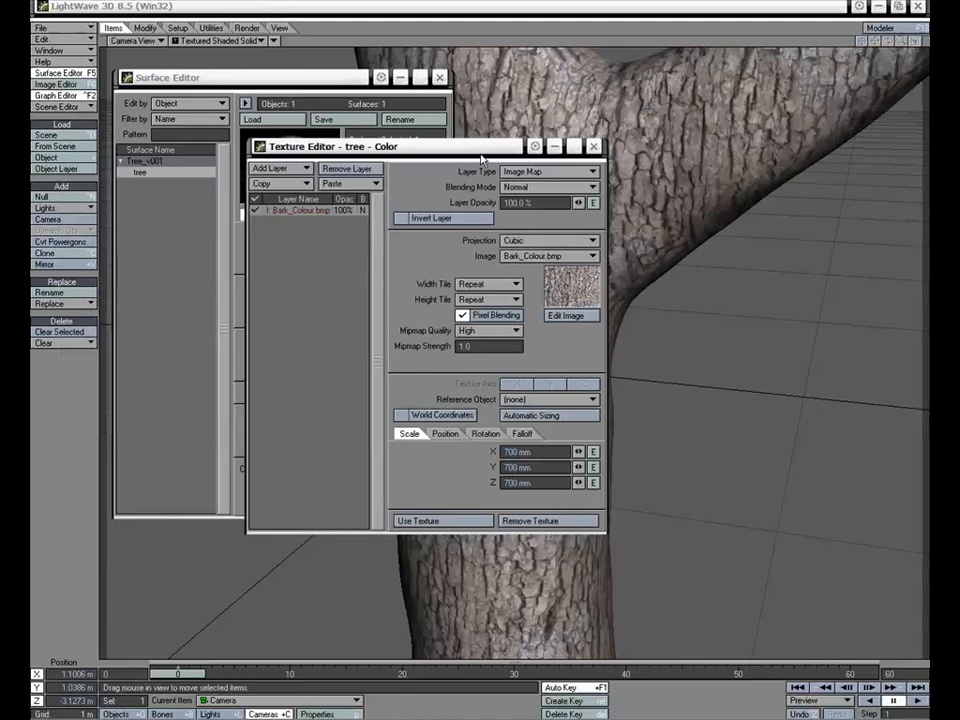
{"action": "left_click_drag", "start_coordinate": [480, 153], "coordinate": [390, 157]}
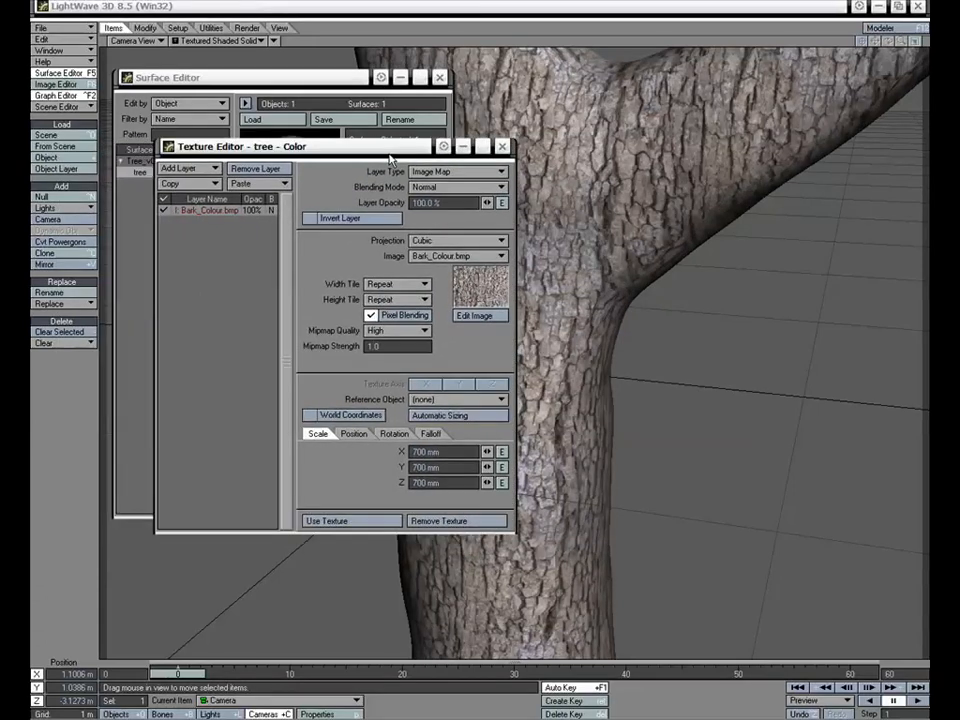
{"action": "left_click_drag", "start_coordinate": [390, 158], "coordinate": [404, 152]}
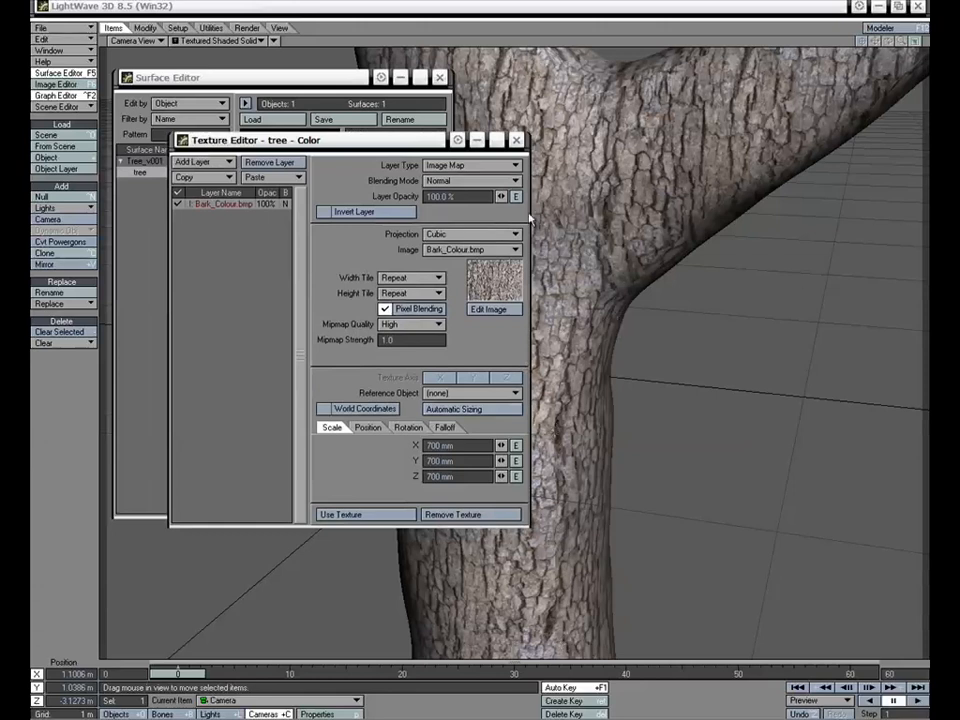
- Turn off Pixel Blending for the bark color layer
{"action": "left_click_drag", "start_coordinate": [394, 140], "coordinate": [565, 148]}
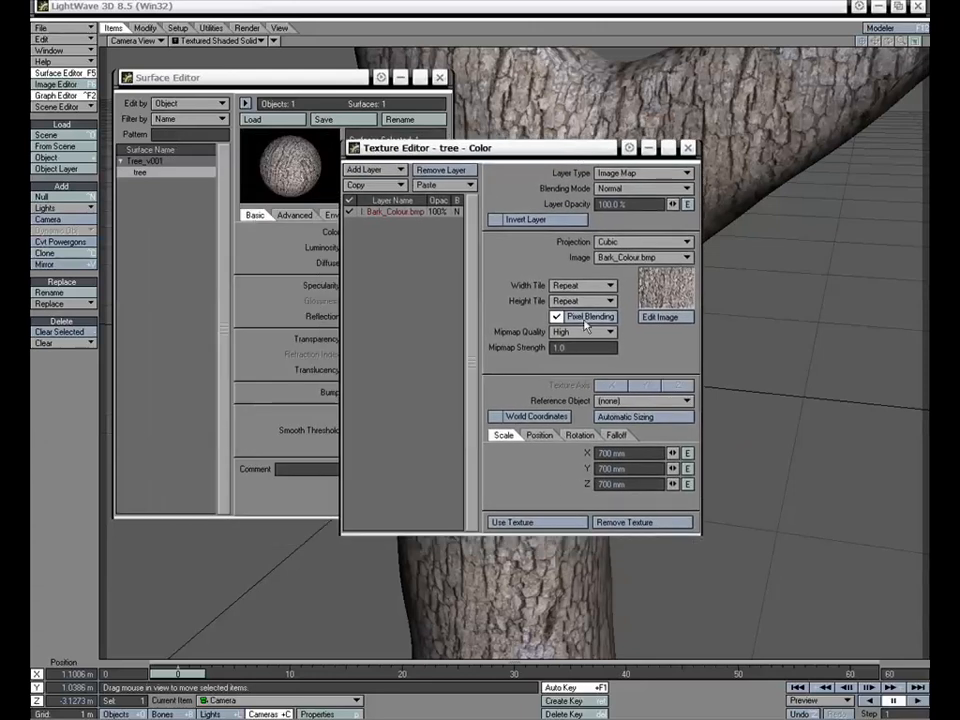
{"action": "left_click", "coordinate": [556, 316]}
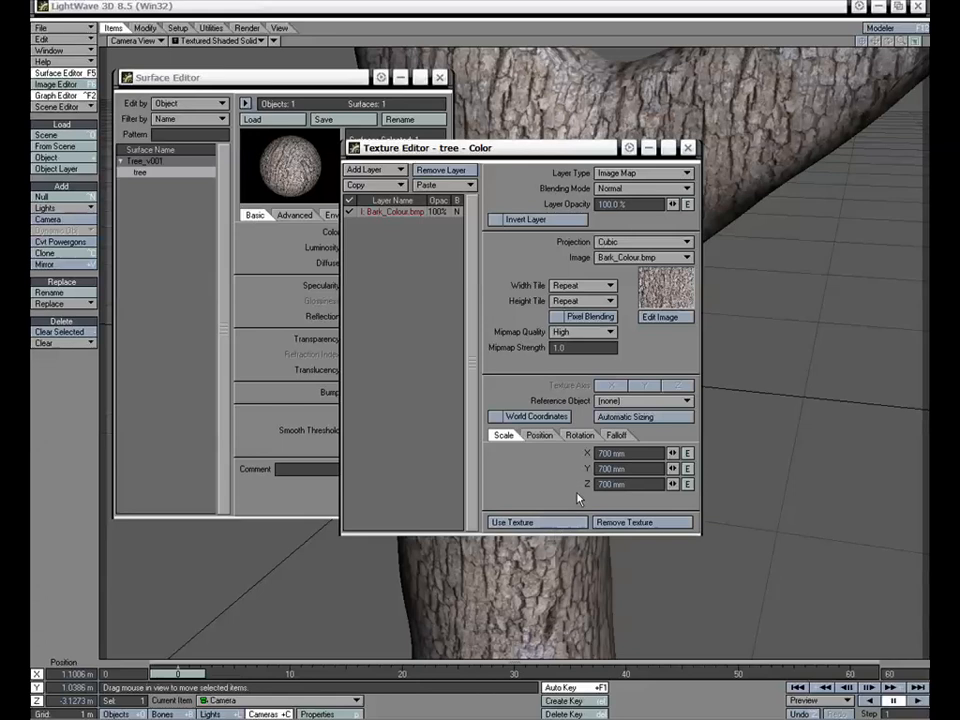
{"action": "left_click_drag", "start_coordinate": [543, 150], "coordinate": [541, 153]}
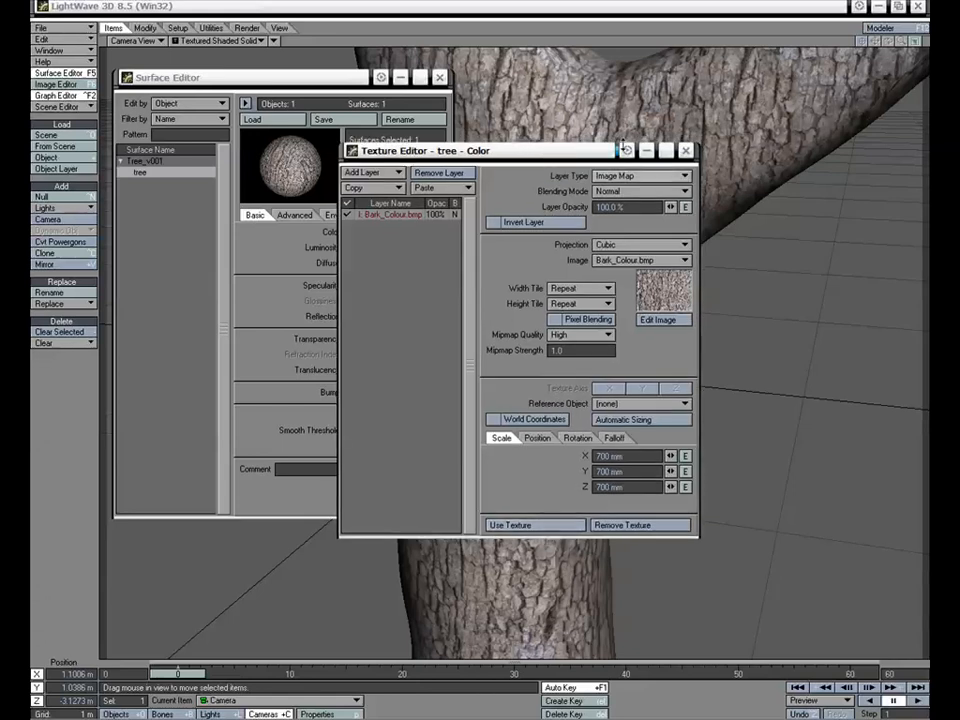
{"action": "left_click_drag", "start_coordinate": [462, 150], "coordinate": [464, 138]}
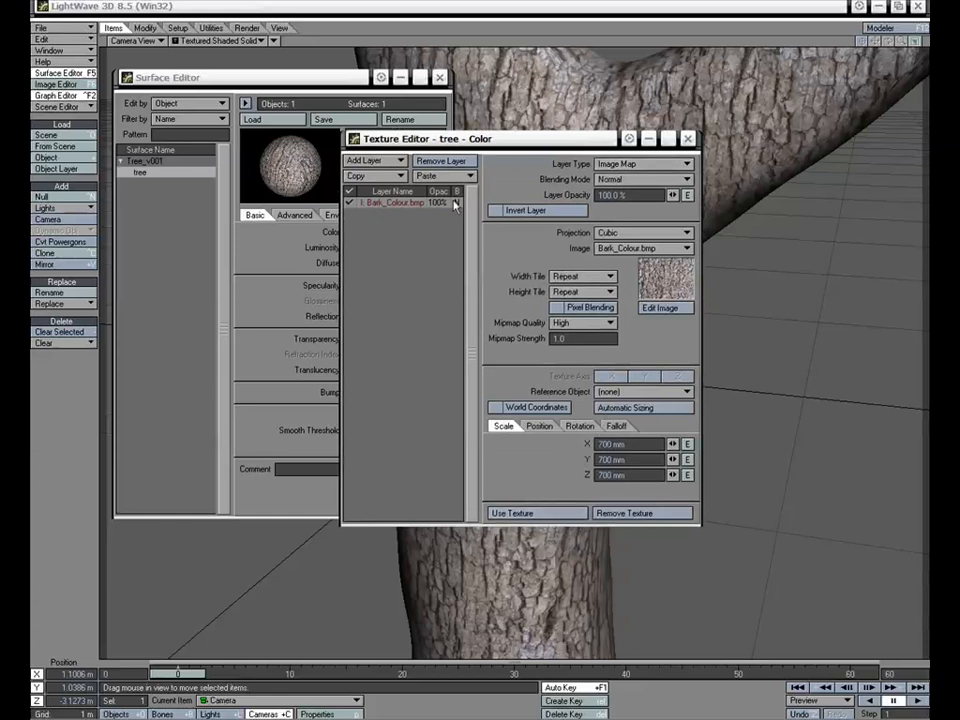
- Copy the color texture layer and paste it into the tree surface's Bump channel, replacing all existing layers
{"action": "left_click", "coordinate": [372, 176]}
{"action": "left_click", "coordinate": [405, 188]}
{"action": "left_click", "coordinate": [543, 510]}
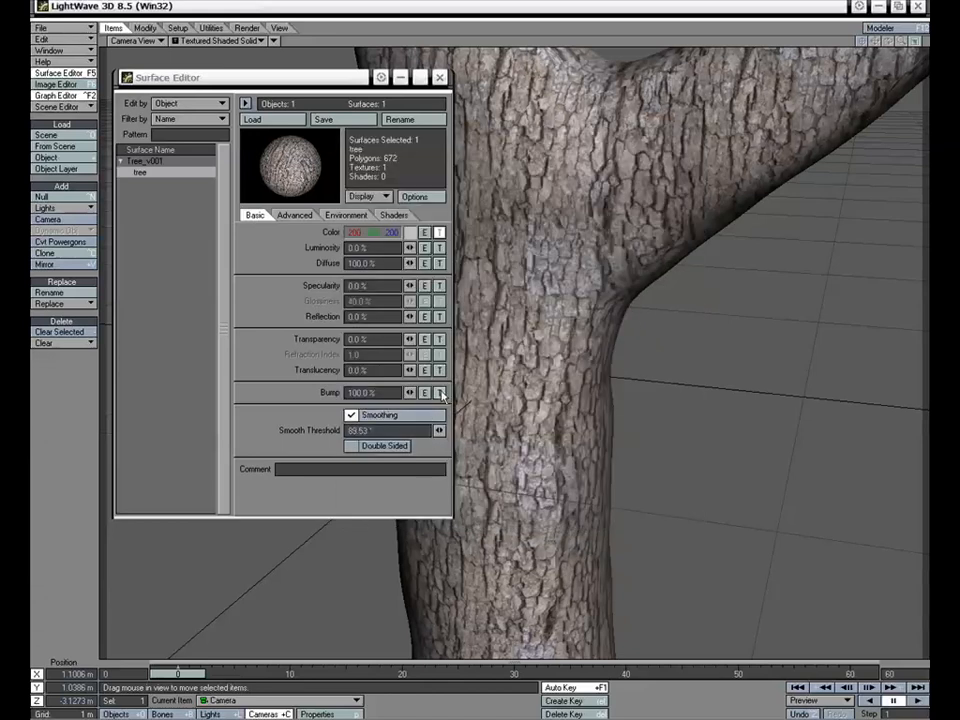
{"action": "left_click", "coordinate": [439, 394]}
{"action": "left_click", "coordinate": [366, 160]}
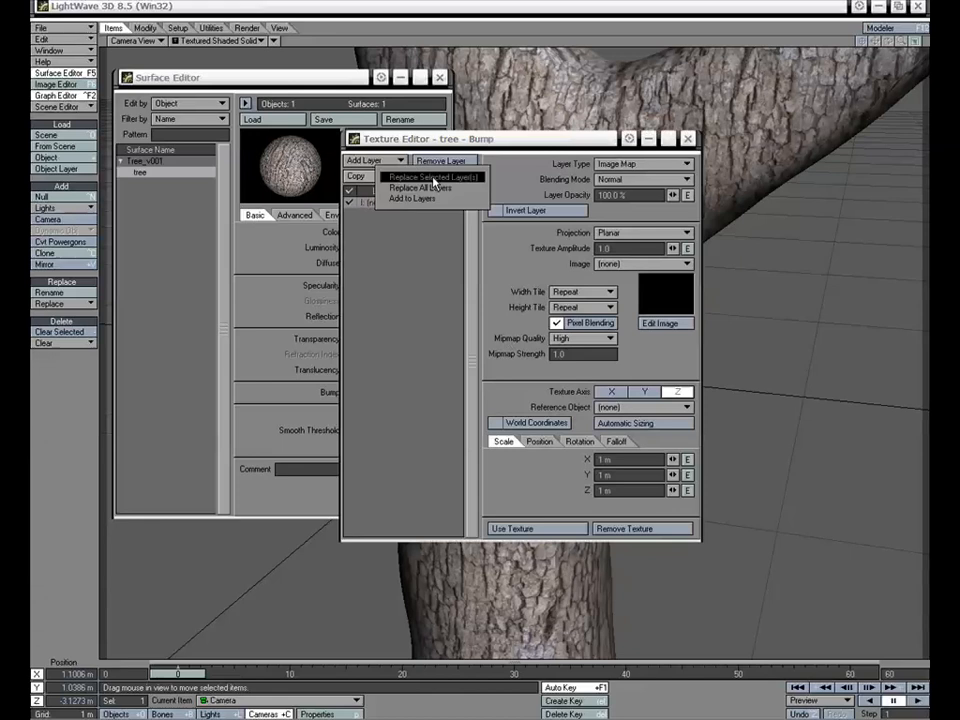
{"action": "left_click", "coordinate": [440, 190]}
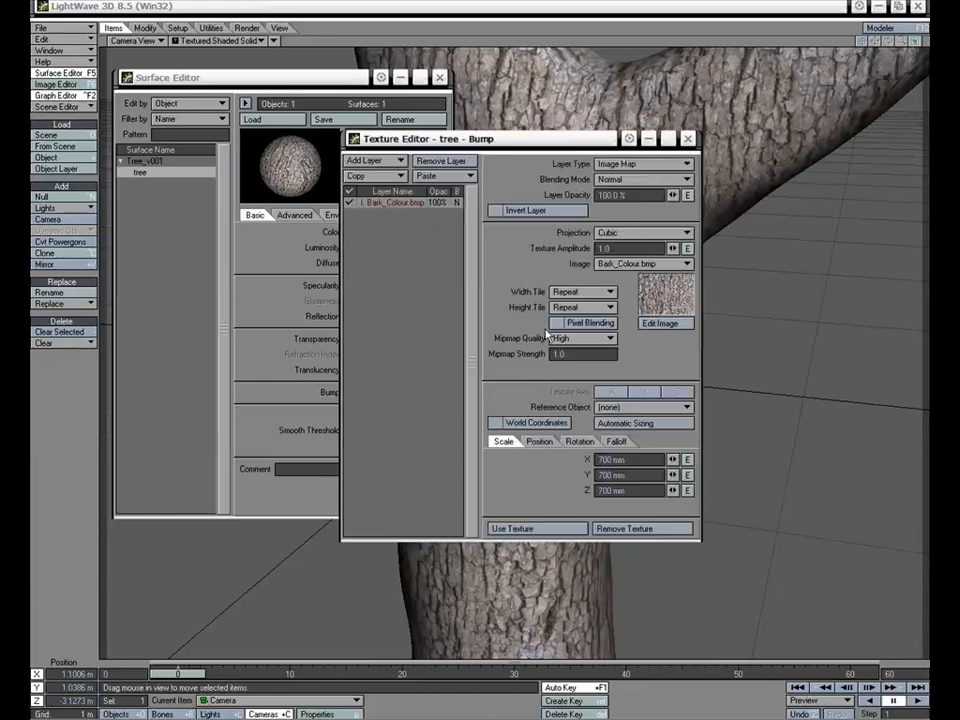
- Switch the bump layer's image to Bark_Bump.bmp and apply the texture
{"action": "left_click", "coordinate": [643, 265]}
{"action": "left_click", "coordinate": [644, 275]}
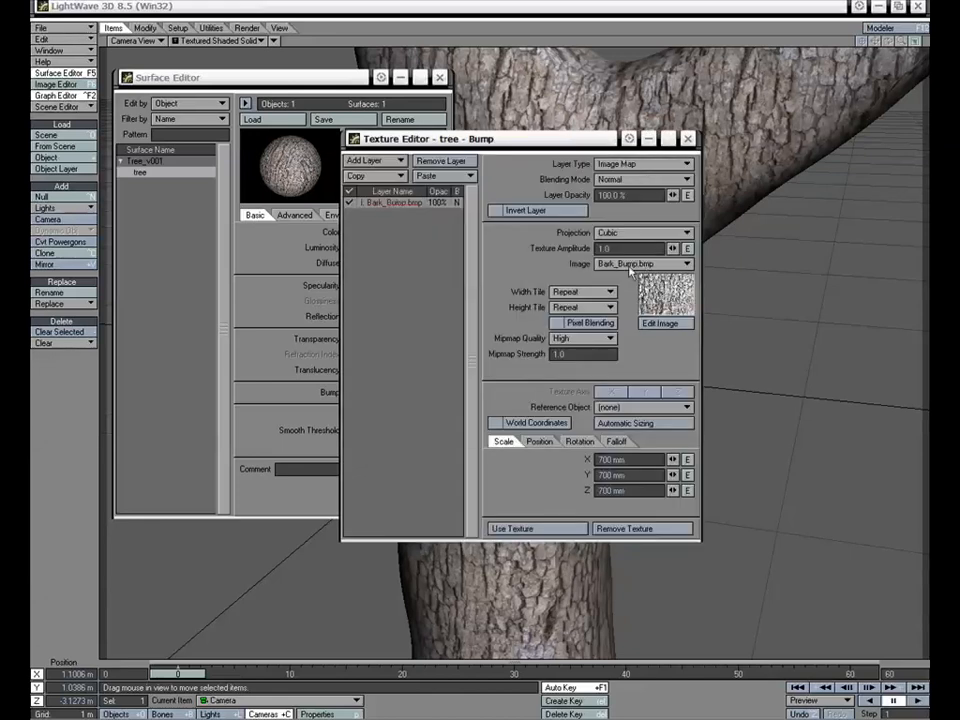
{"action": "left_click", "coordinate": [568, 527]}
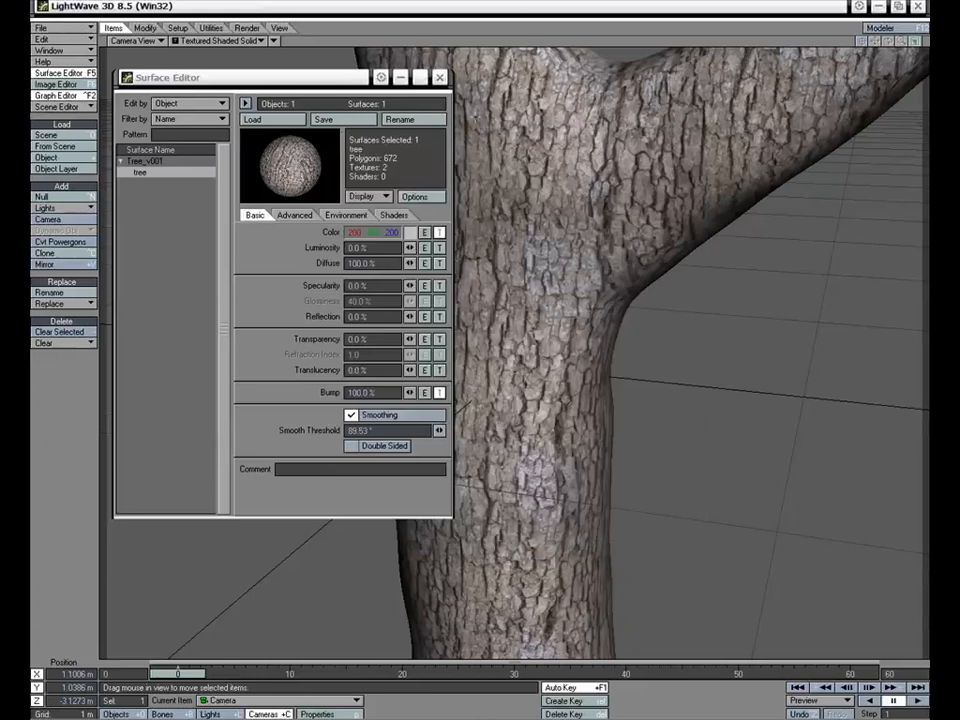
- Preview the textured tree in an enlarged FPrime window, then close the preview
{"action": "left_click", "coordinate": [244, 28]}
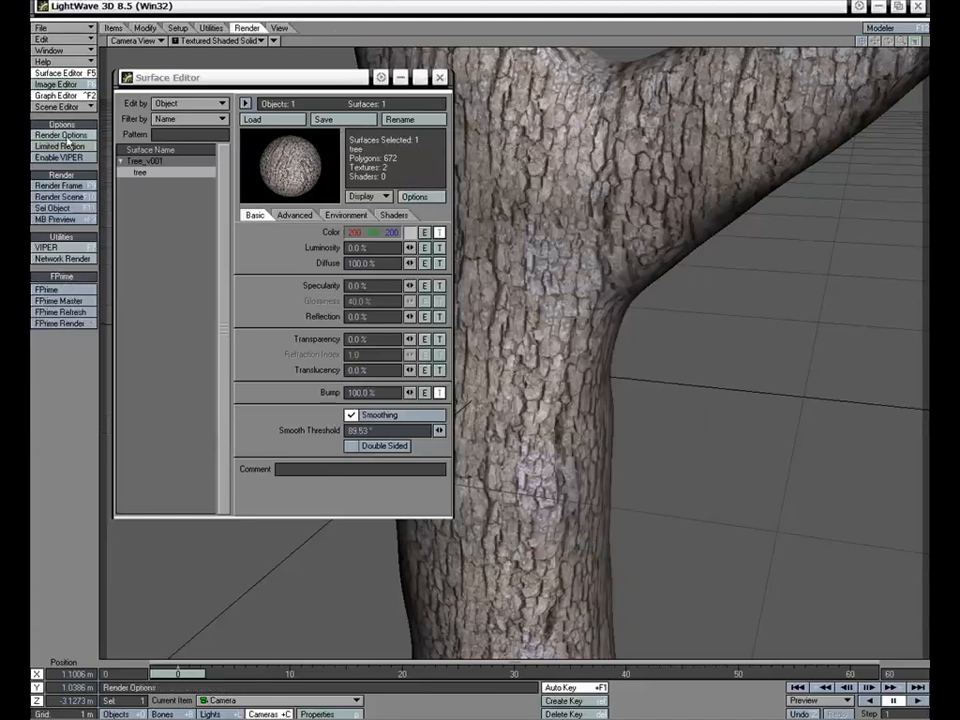
{"action": "left_click", "coordinate": [62, 289]}
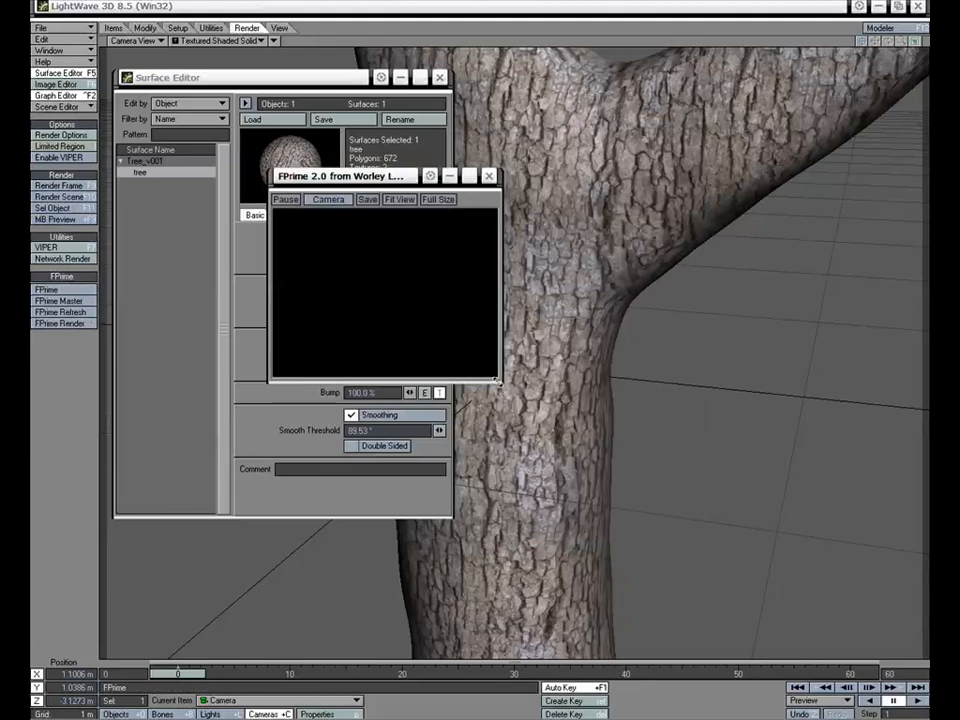
{"action": "left_click_drag", "start_coordinate": [497, 382], "coordinate": [660, 570]}
{"action": "left_click_drag", "start_coordinate": [504, 196], "coordinate": [461, 154]}
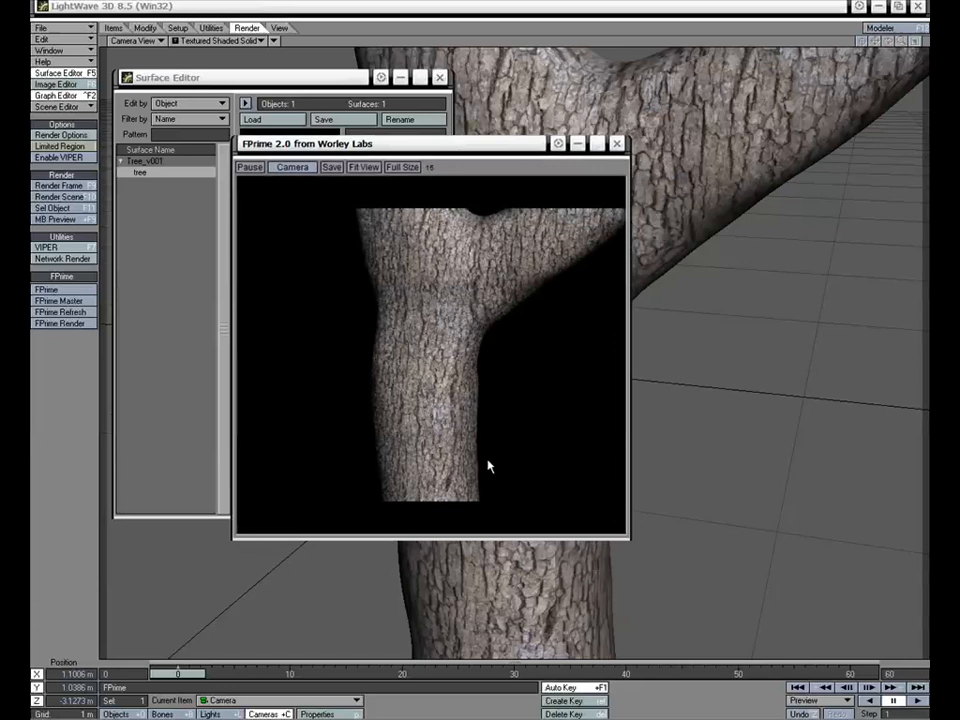
{"action": "left_click", "coordinate": [617, 143]}
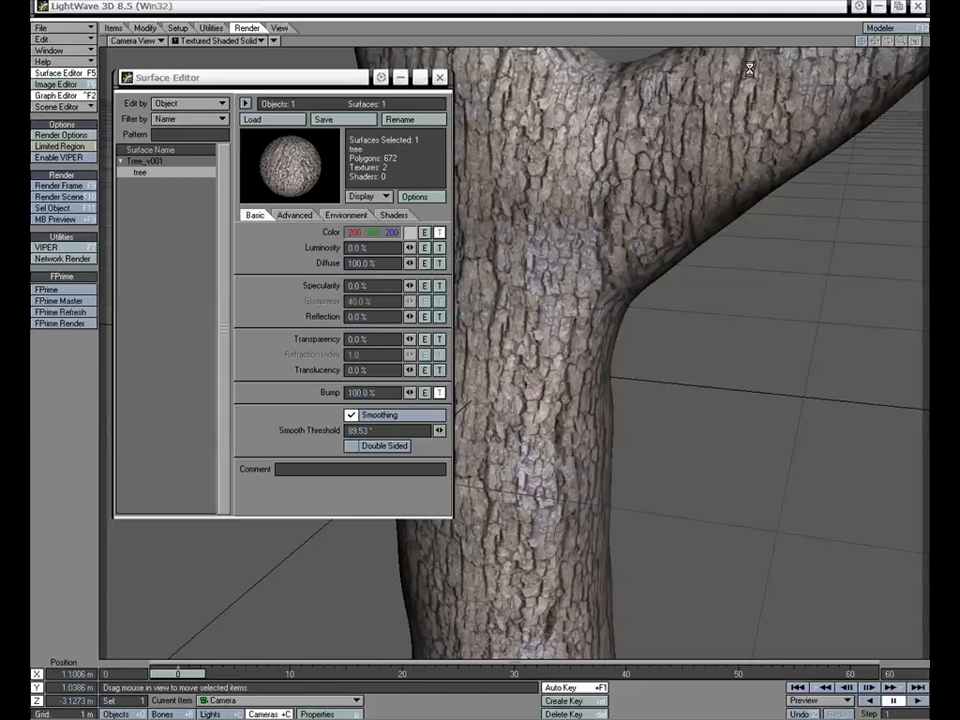
- Set the camera's antialiasing to PLD 3-Pass and its resolution to SVGA (800 x 600)
{"action": "key", "text": "p"}
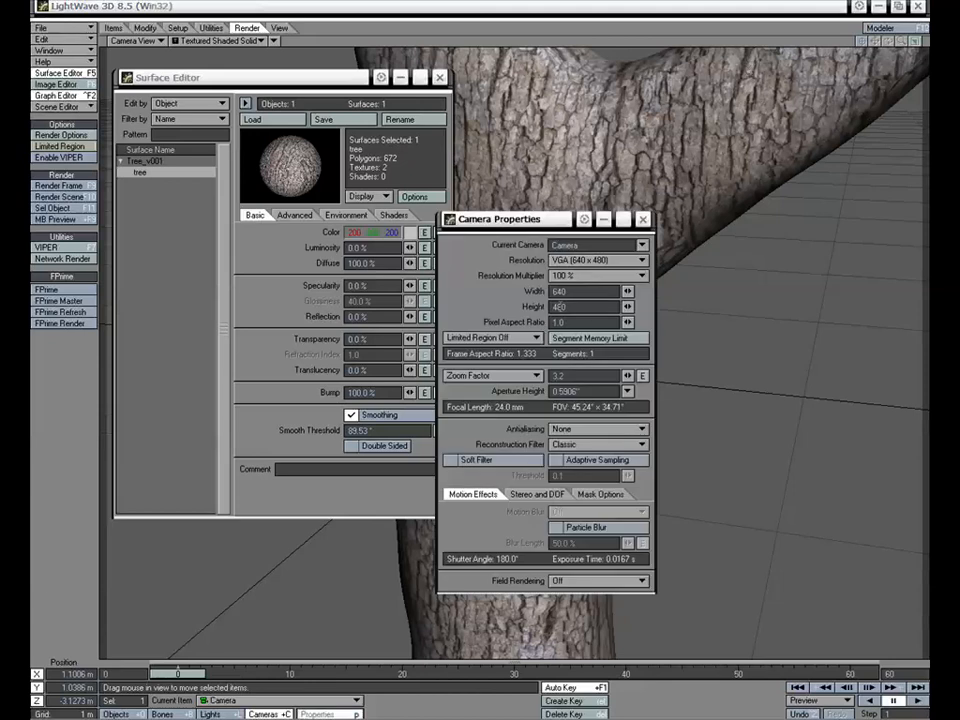
{"action": "left_click", "coordinate": [597, 428]}
{"action": "left_click", "coordinate": [590, 456]}
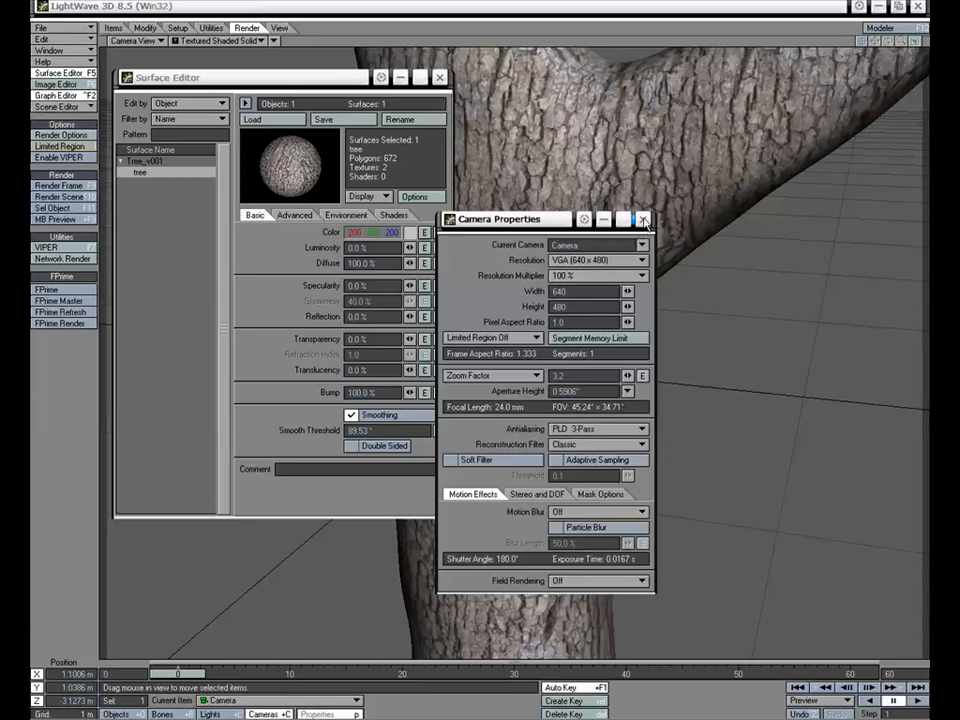
{"action": "left_click", "coordinate": [592, 262]}
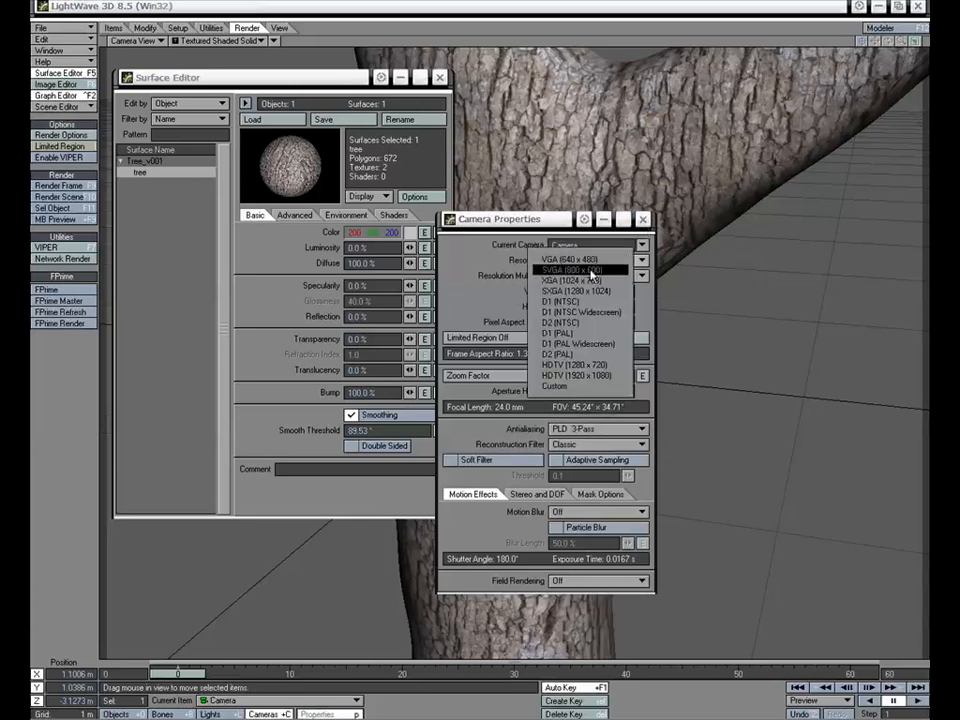
{"action": "left_click", "coordinate": [590, 270]}
{"action": "left_click", "coordinate": [643, 219]}
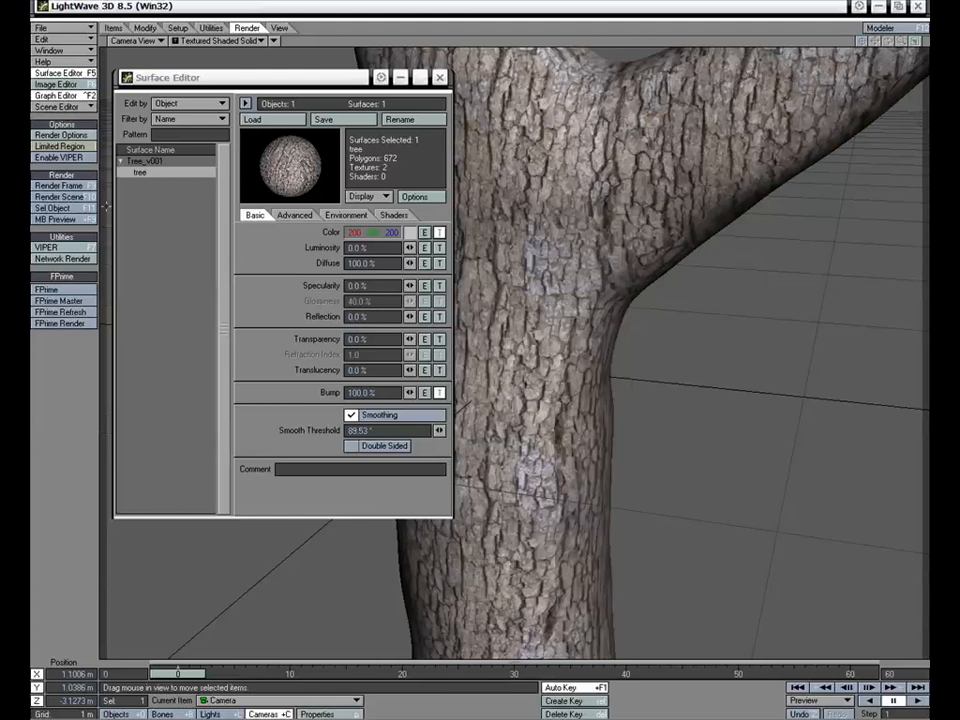
- Render the current frame and view the finished image of the bark-textured tree
{"action": "left_click", "coordinate": [60, 186]}
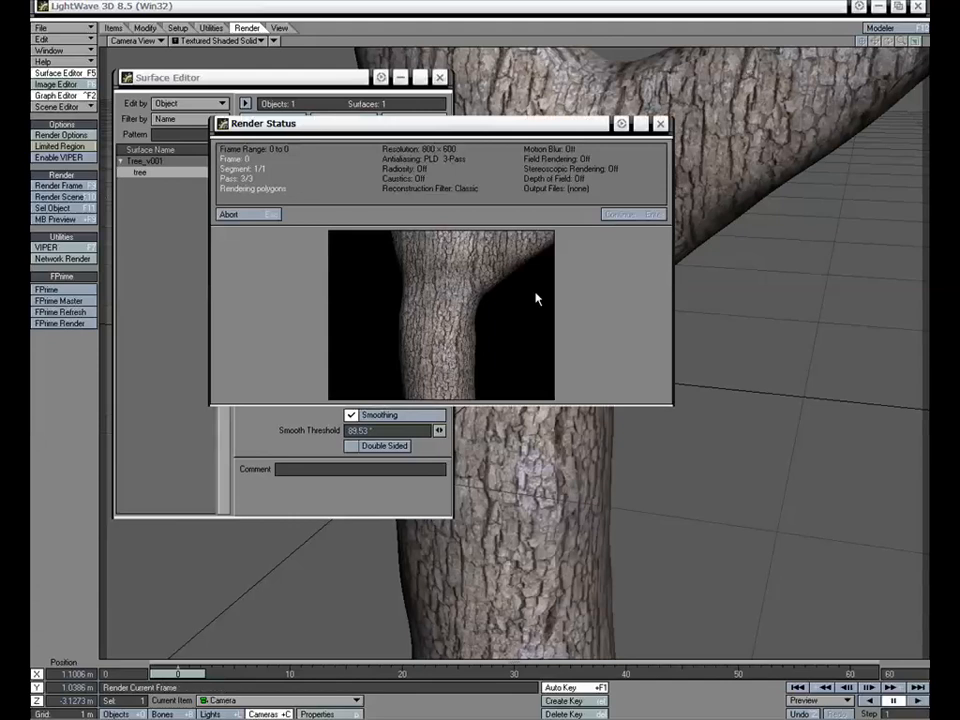
{"action": "left_click", "coordinate": [621, 215]}
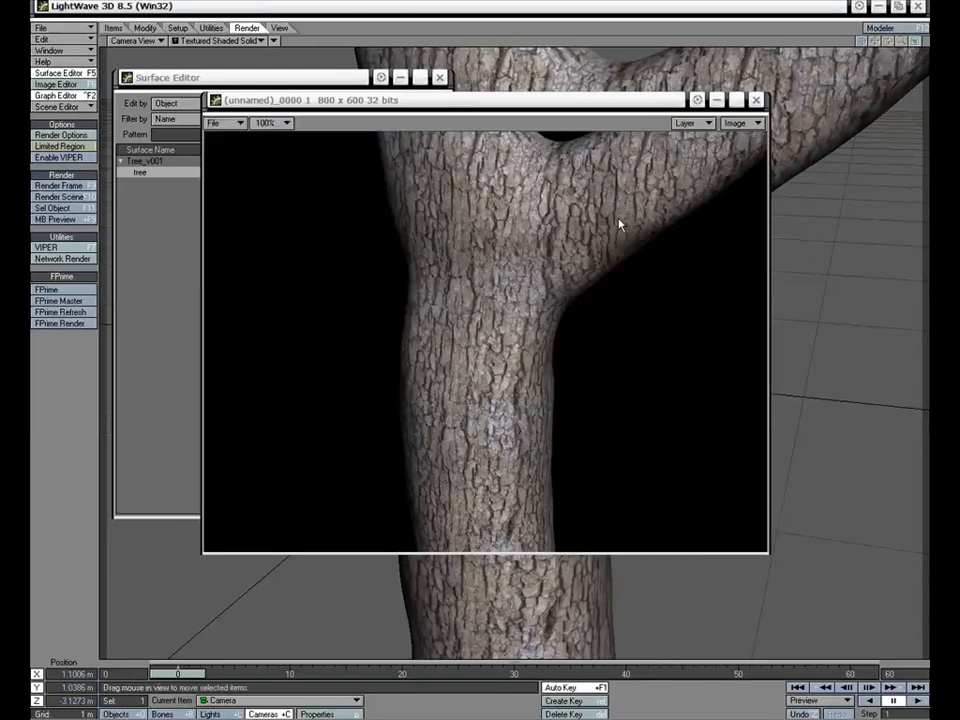
{"action": "left_click_drag", "start_coordinate": [558, 108], "coordinate": [555, 103]}
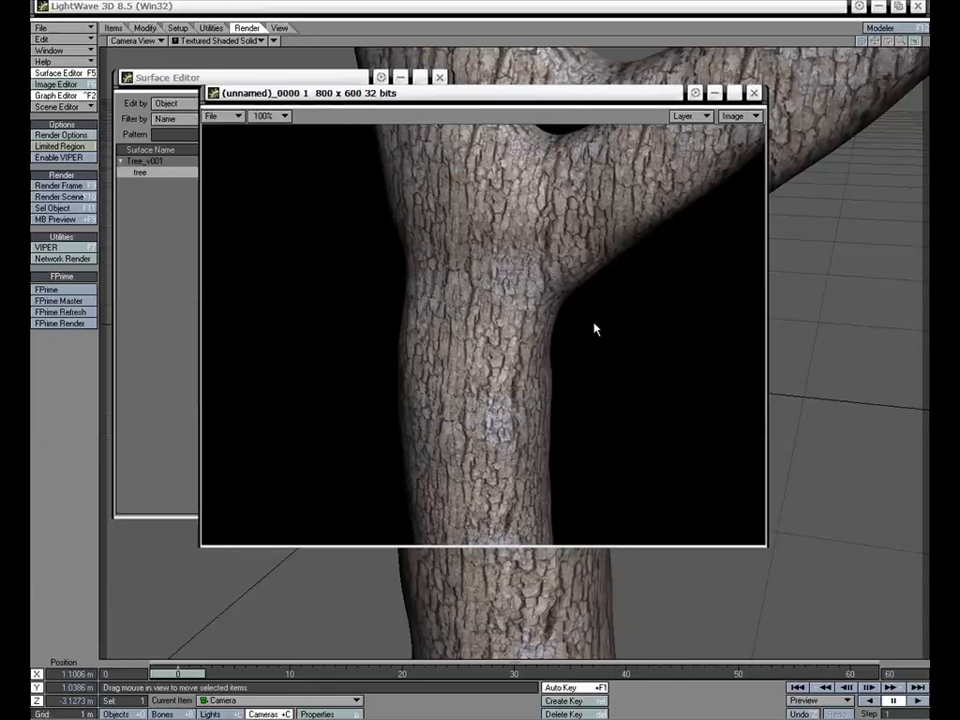
- Set the texture amplitude of the tree surface's bump layer to 5 and apply the texture
{"action": "left_click", "coordinate": [753, 92]}
{"action": "left_click", "coordinate": [439, 392]}
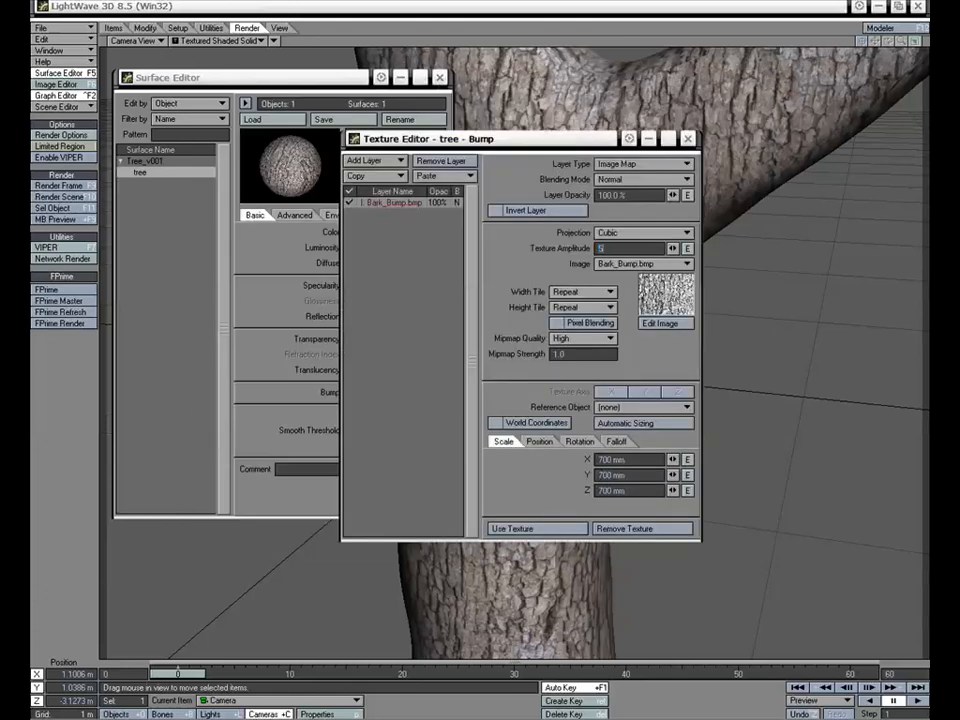
{"action": "left_click", "coordinate": [520, 528]}
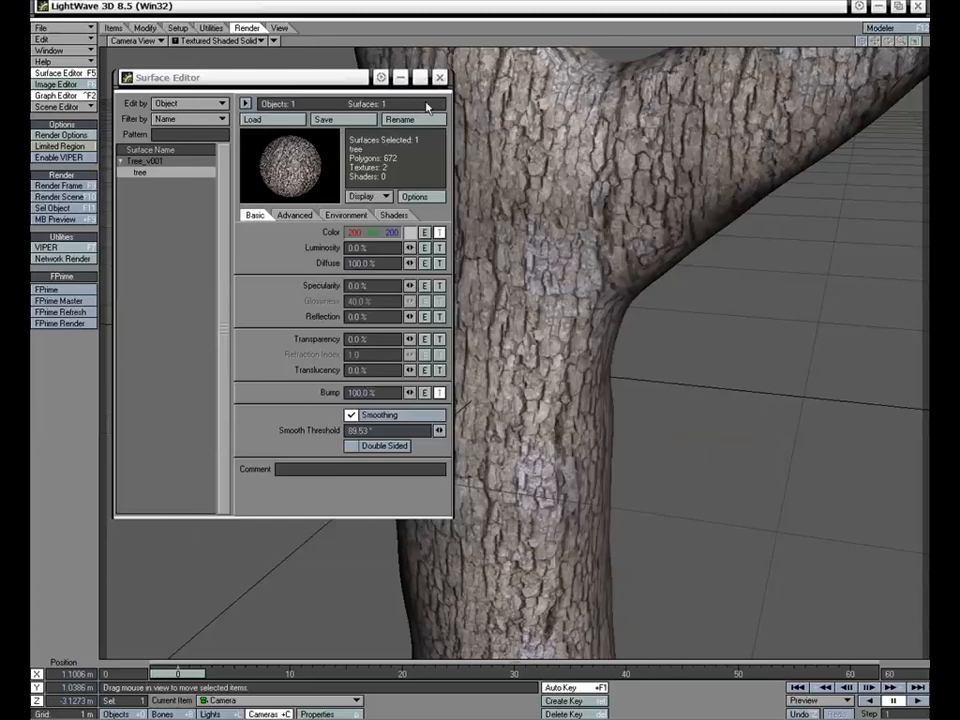
- Render the current frame to check the adjusted bump on the trunk, and close the finished image
{"action": "left_click_drag", "start_coordinate": [252, 75], "coordinate": [248, 70]}
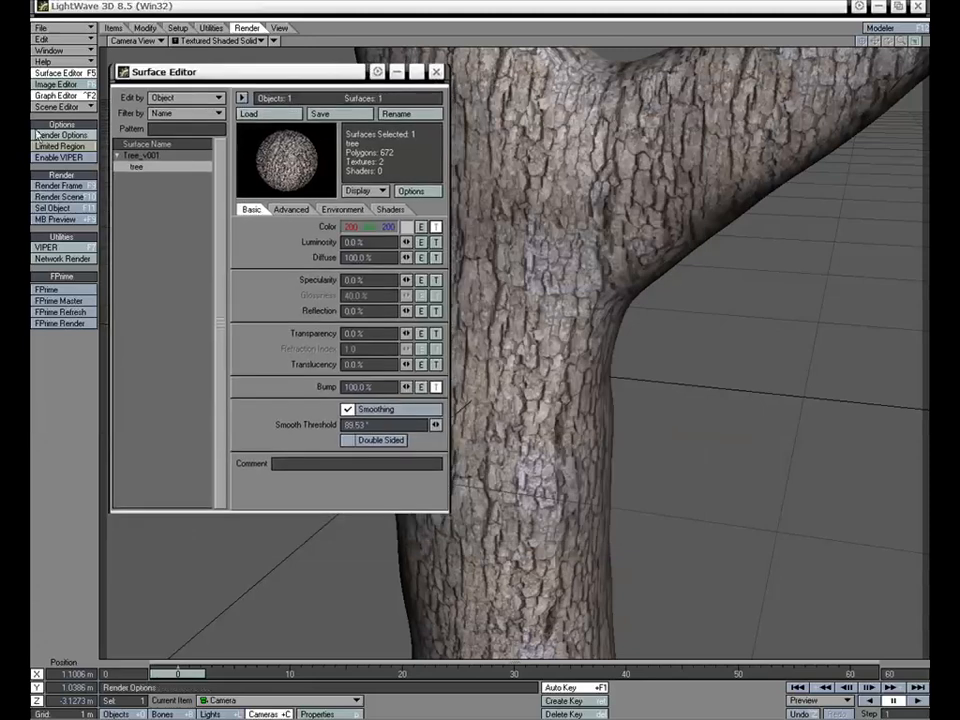
{"action": "left_click", "coordinate": [60, 185]}
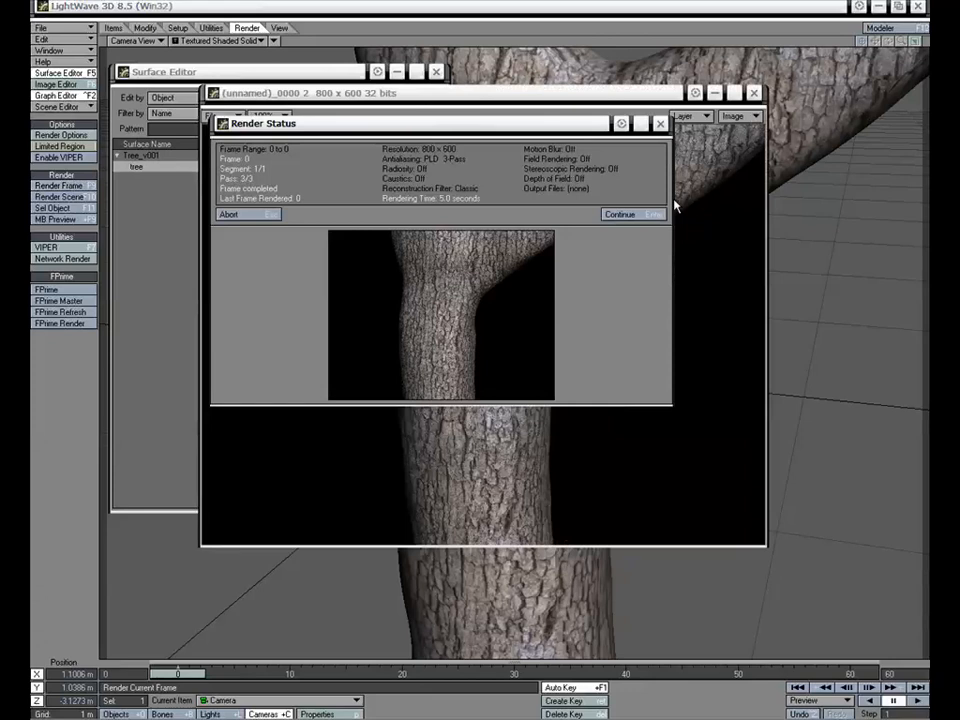
{"action": "left_click", "coordinate": [650, 214]}
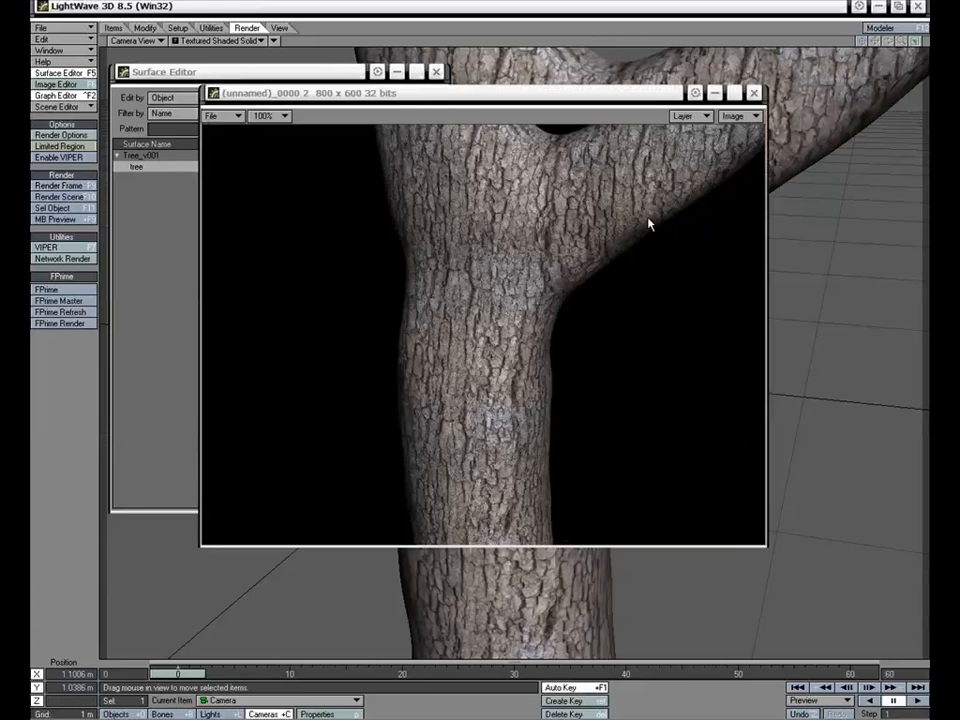
{"action": "left_click_drag", "start_coordinate": [567, 103], "coordinate": [560, 100]}
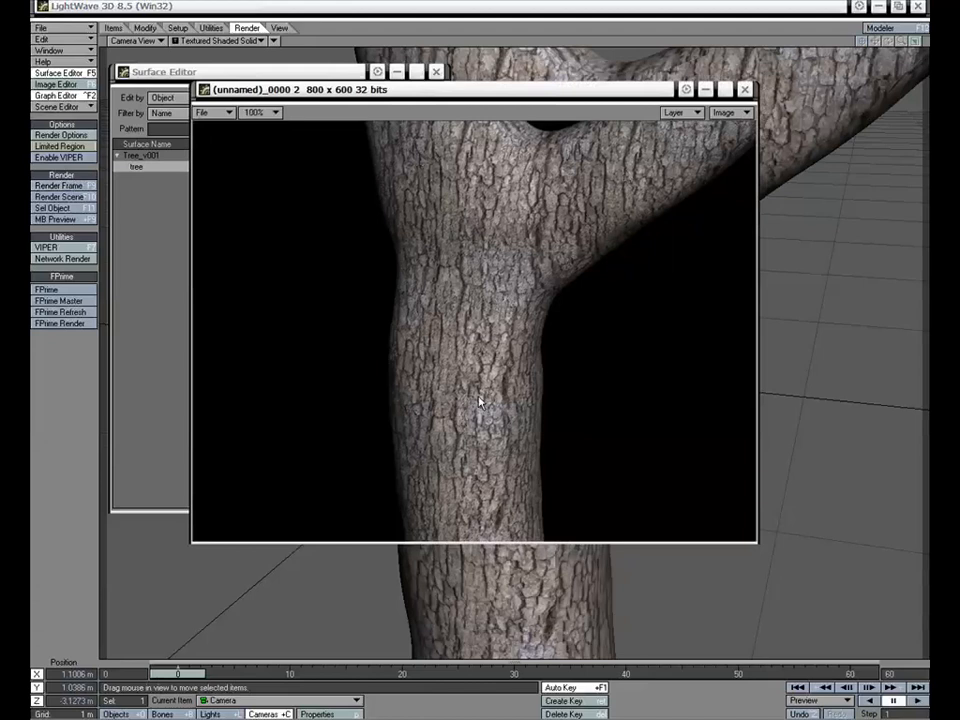
{"action": "left_click", "coordinate": [745, 90]}
- Add a diffuse texture to the tree surface by pasting over all layers, and switch its image to Bark_Bump.bmp
{"action": "left_click", "coordinate": [437, 257]}
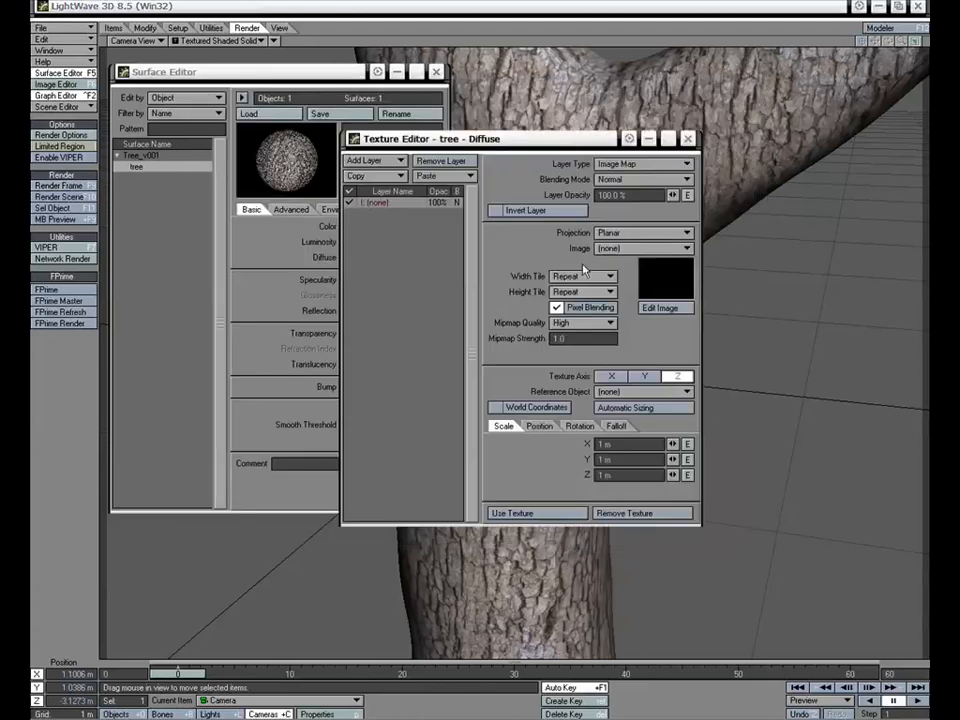
{"action": "left_click", "coordinate": [625, 232]}
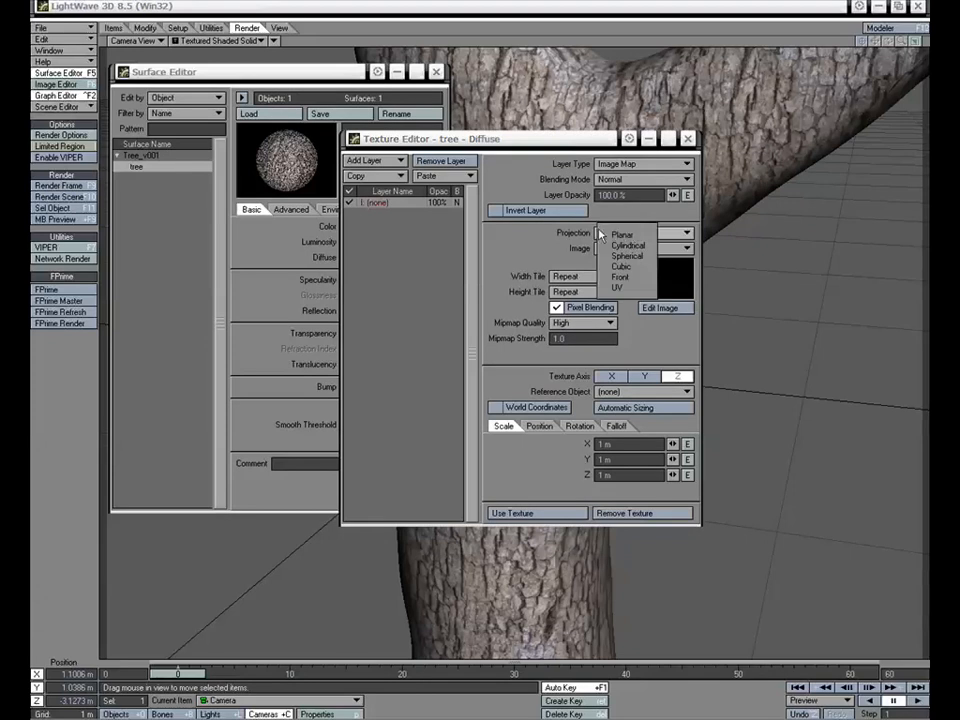
{"action": "left_click", "coordinate": [617, 237]}
{"action": "left_click", "coordinate": [443, 176]}
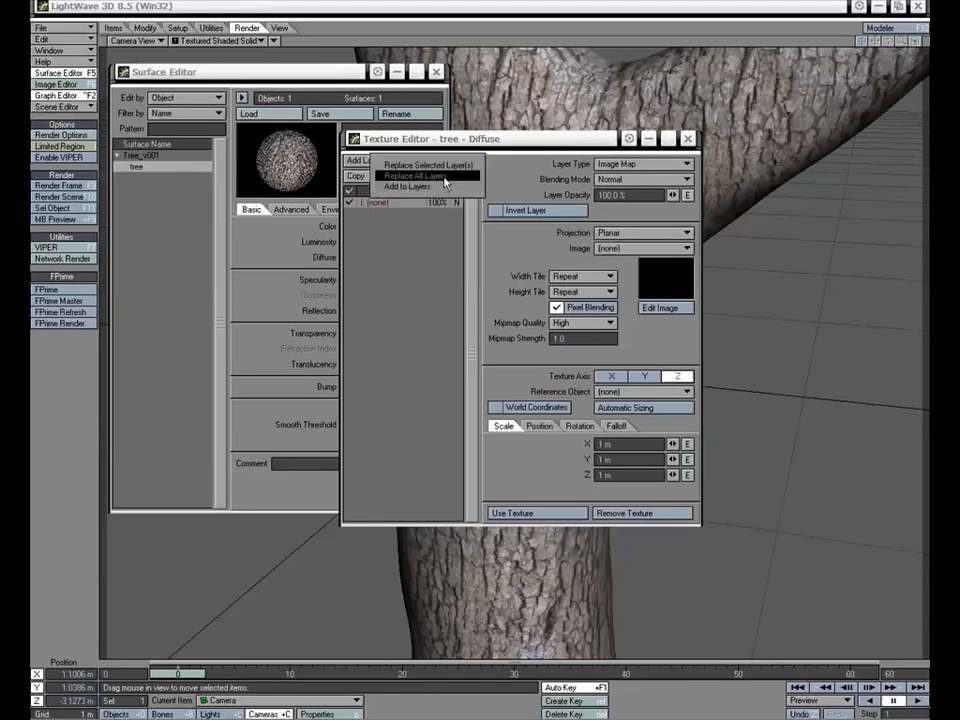
{"action": "left_click", "coordinate": [446, 176]}
{"action": "left_click", "coordinate": [644, 248]}
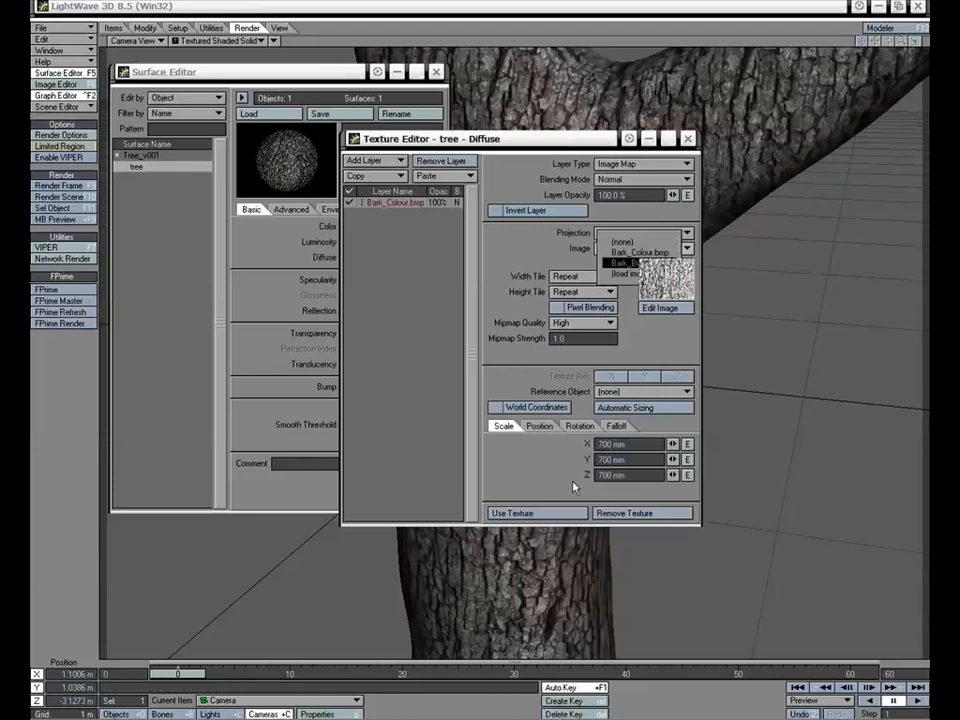
{"action": "left_click", "coordinate": [625, 263]}
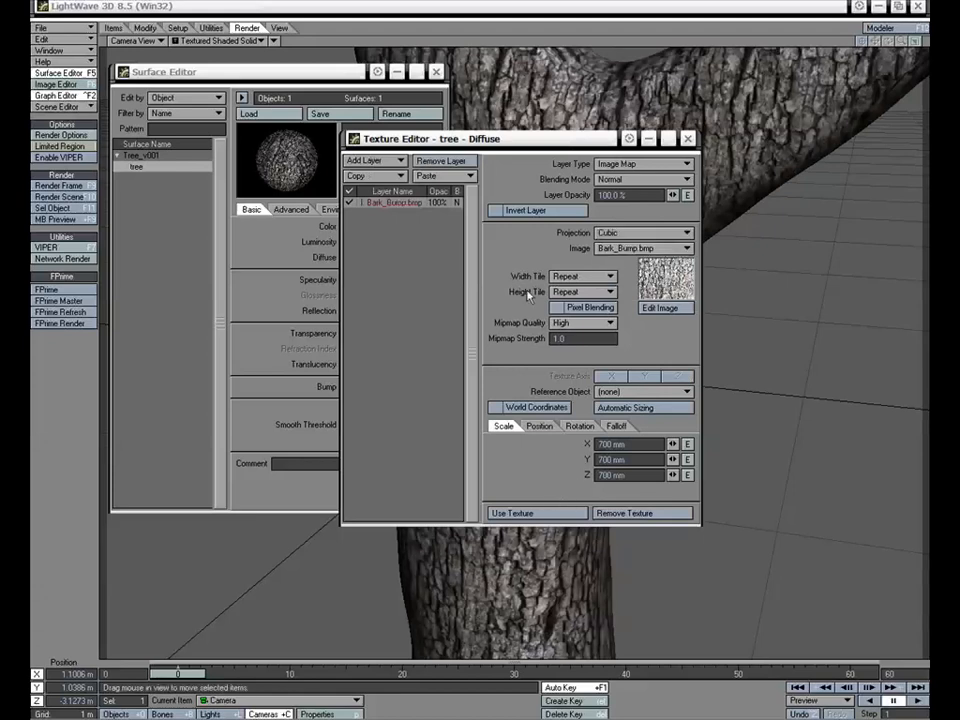
- Try the Multiply and Additive blending modes on the diffuse layer and return it to Normal
{"action": "left_click", "coordinate": [627, 179]}
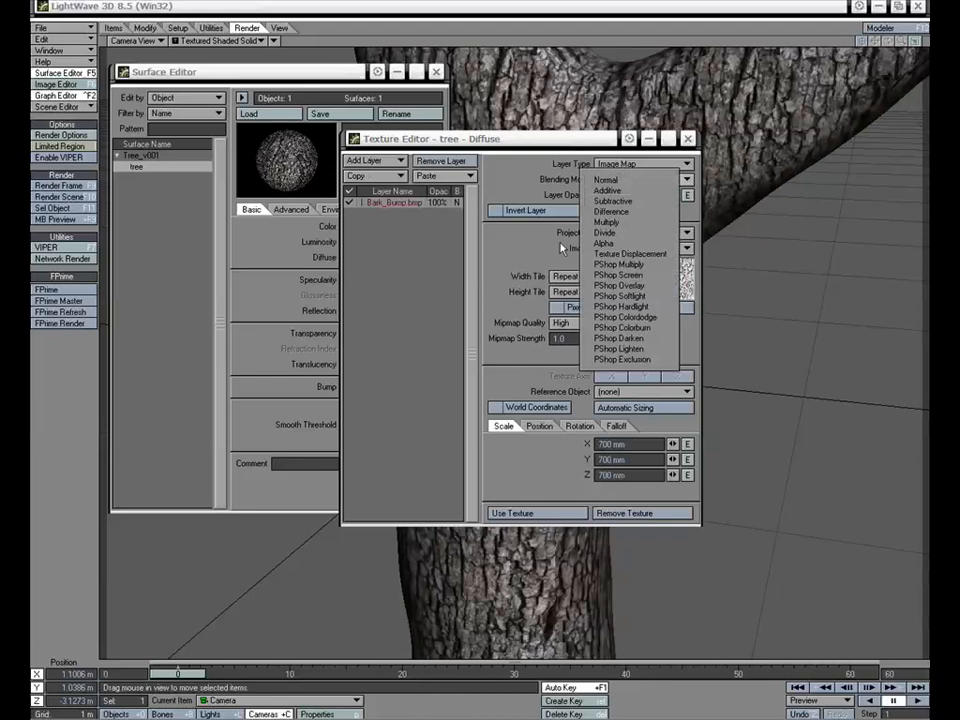
{"action": "left_click", "coordinate": [606, 222]}
{"action": "left_click", "coordinate": [626, 179]}
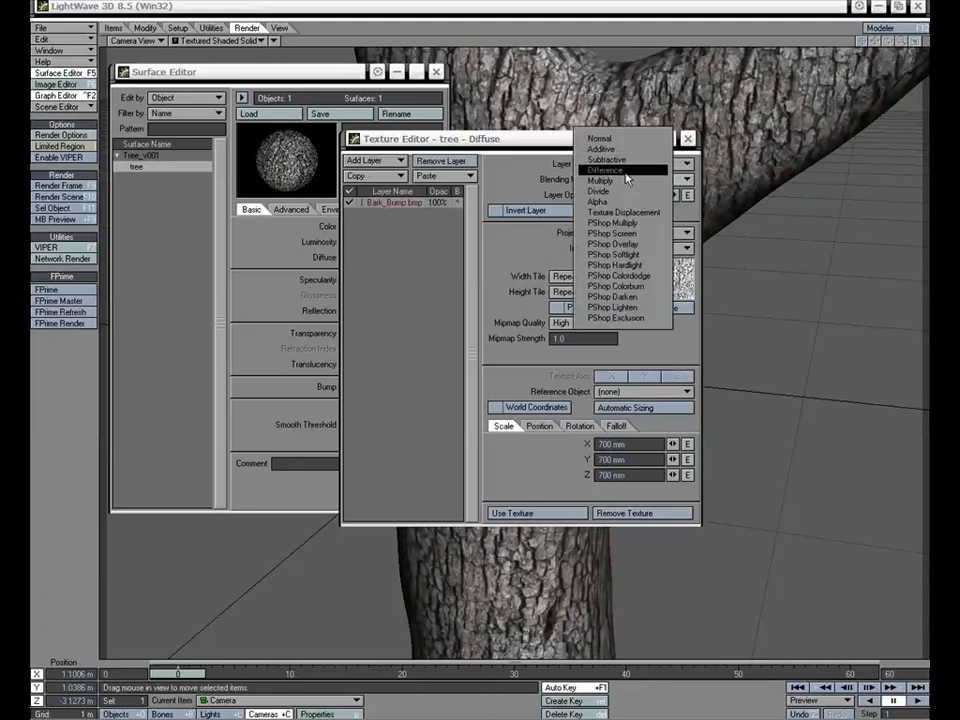
{"action": "left_click", "coordinate": [629, 157]}
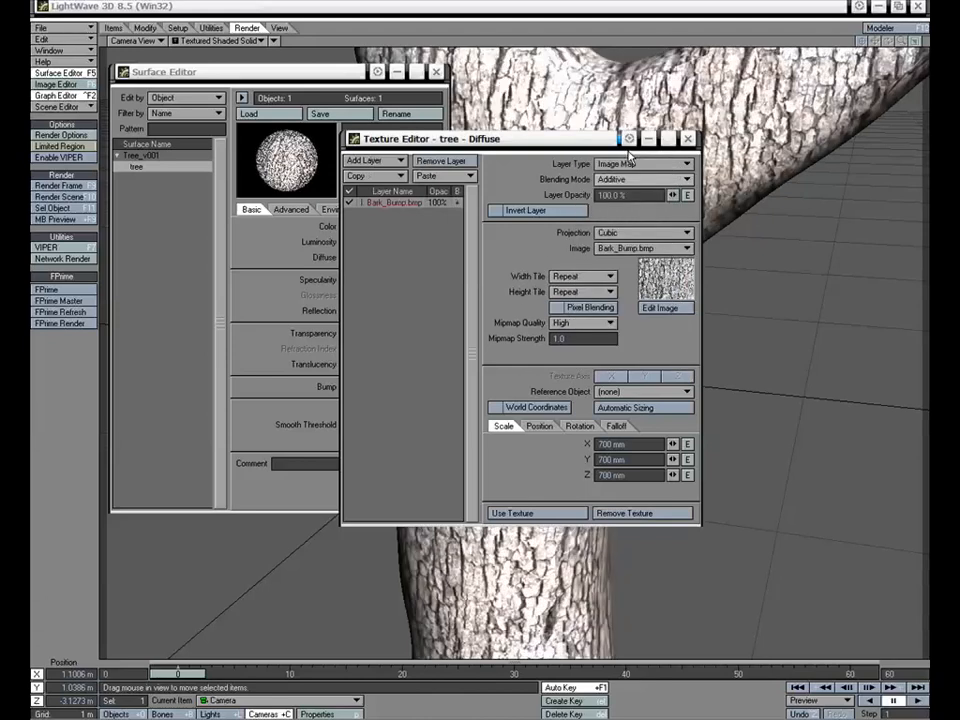
{"action": "left_click", "coordinate": [633, 180]}
{"action": "left_click", "coordinate": [634, 176]}
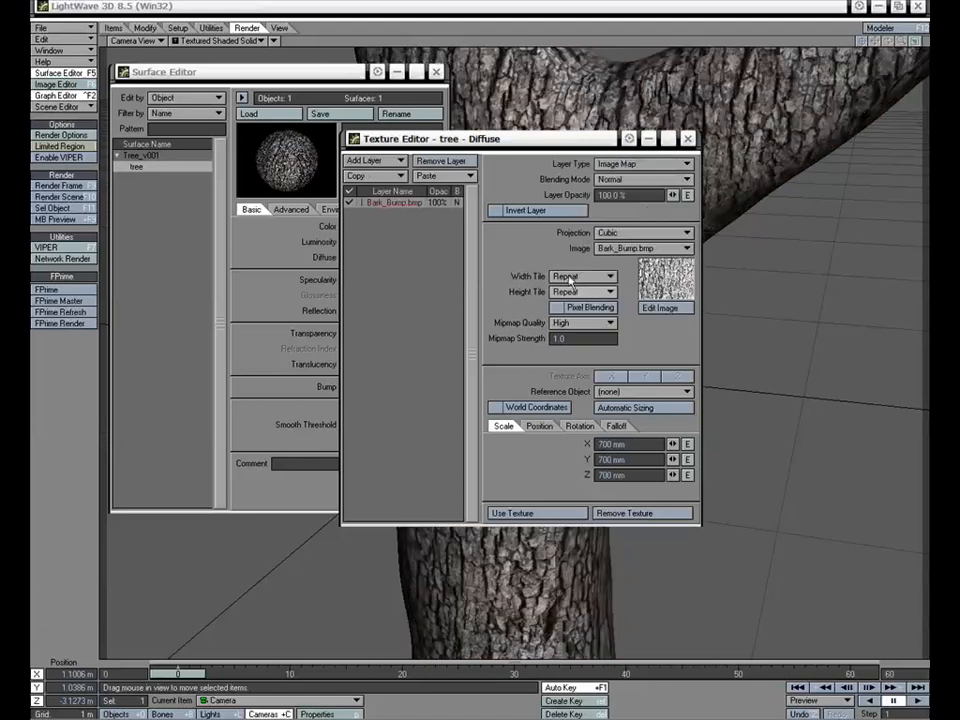
- Reduce the diffuse layer's opacity to 57.5% and apply the texture
{"action": "left_click_drag", "start_coordinate": [673, 195], "coordinate": [630, 195]}
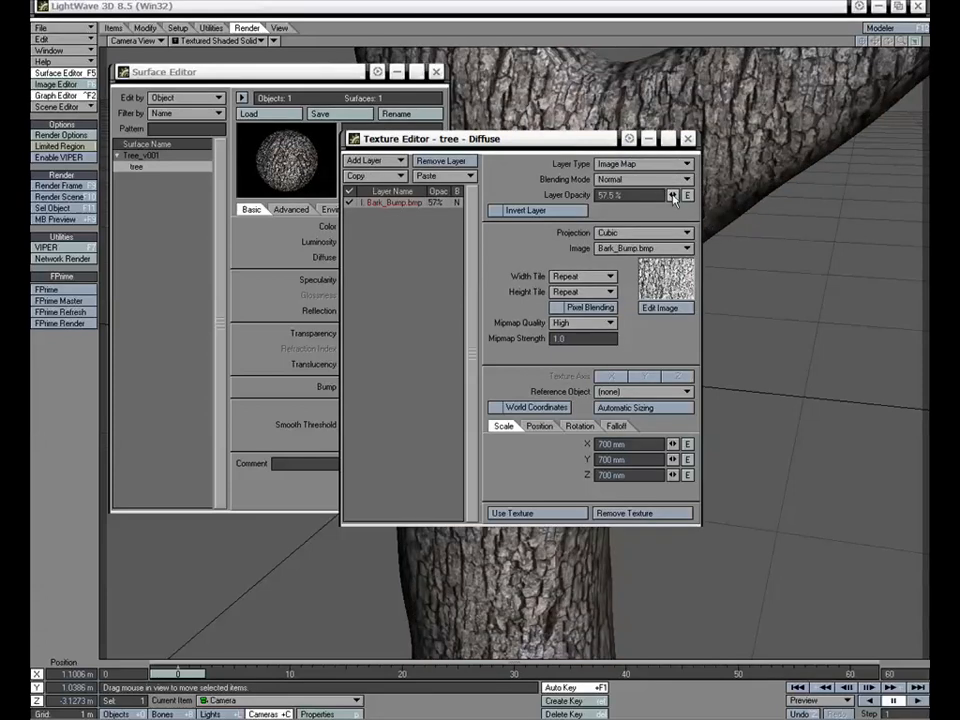
{"action": "left_click", "coordinate": [533, 515]}
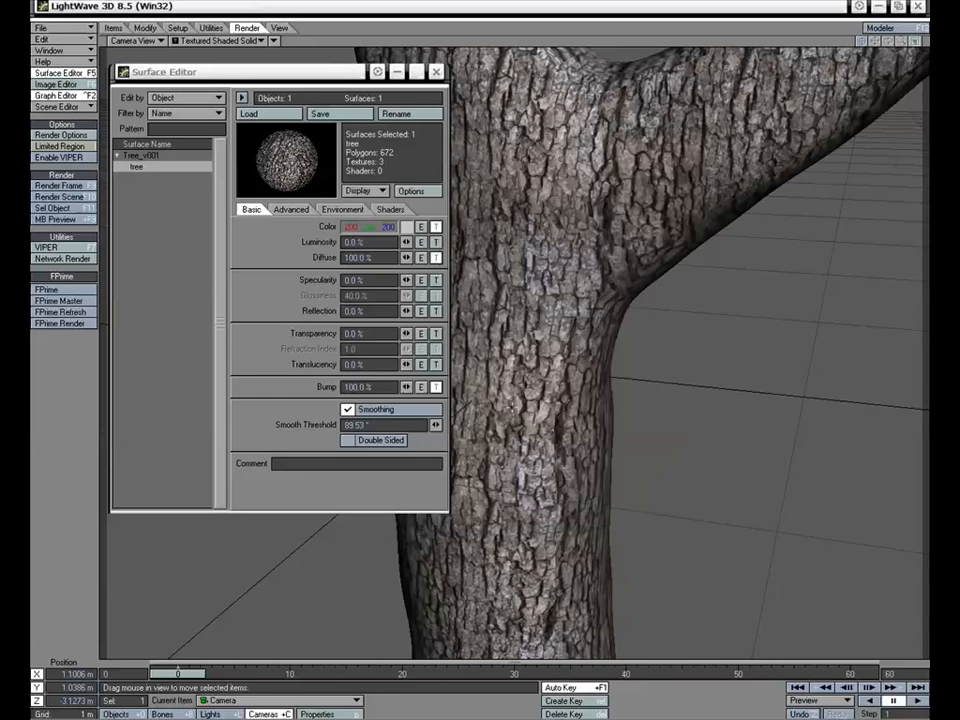
- Render the current frame to examine the bark with its diffuse map, and close the finished image
{"action": "left_click", "coordinate": [58, 185]}
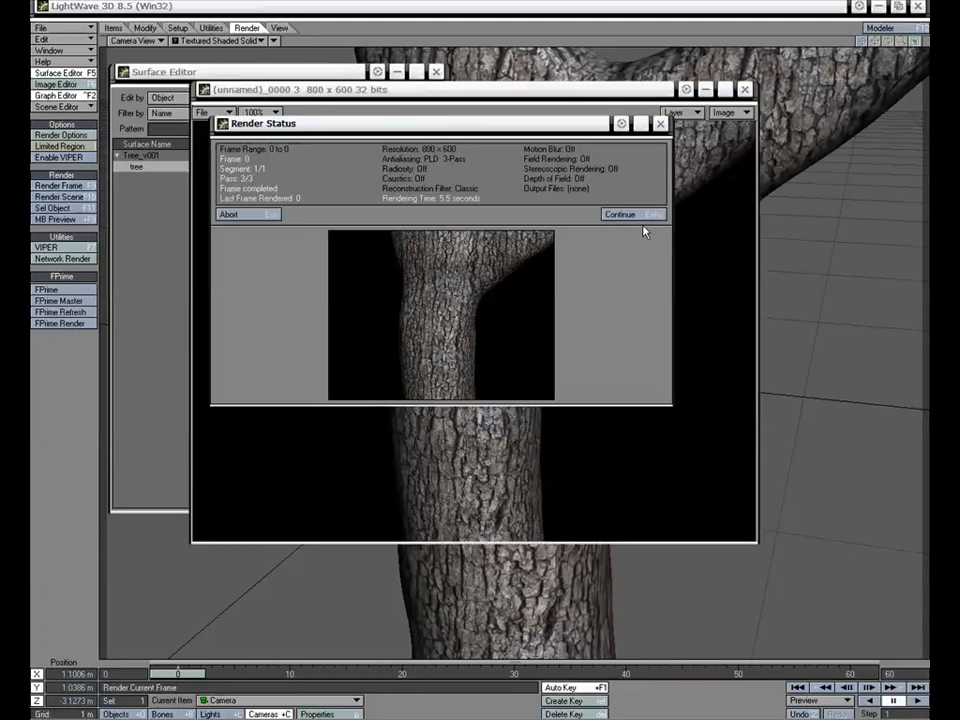
{"action": "left_click", "coordinate": [621, 214]}
{"action": "left_click_drag", "start_coordinate": [536, 99], "coordinate": [548, 103]}
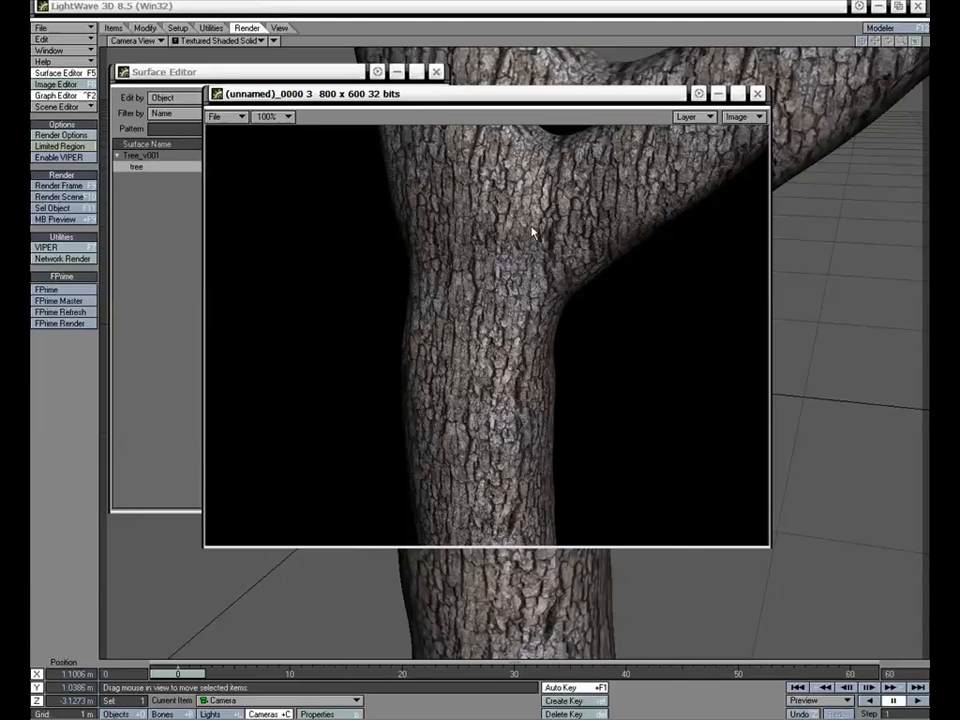
{"action": "left_click_drag", "start_coordinate": [546, 106], "coordinate": [548, 110]}
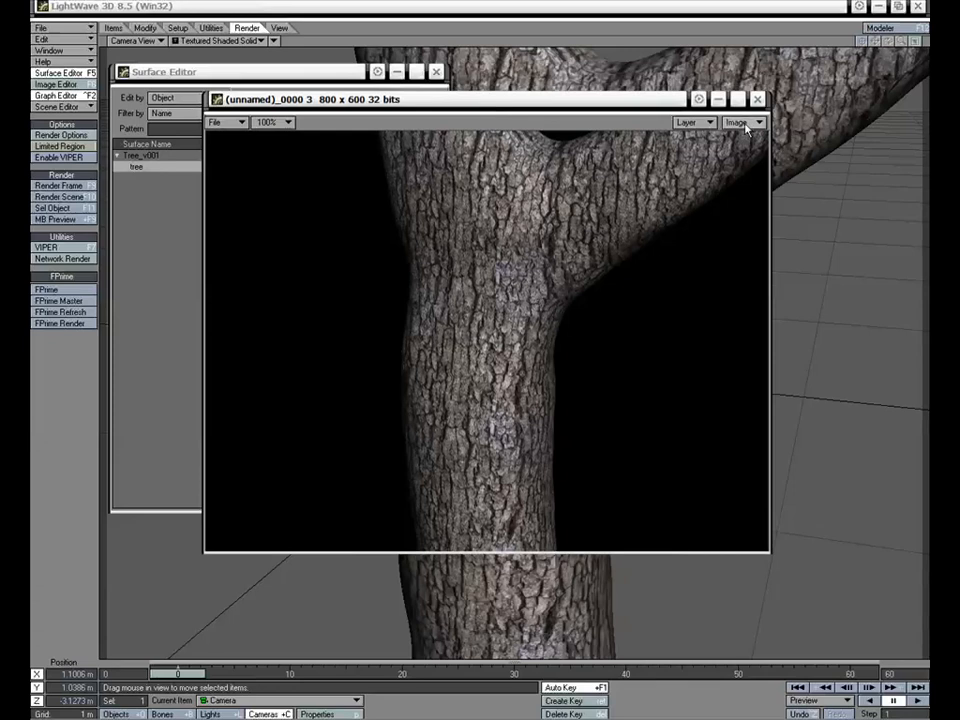
{"action": "left_click", "coordinate": [758, 100]}
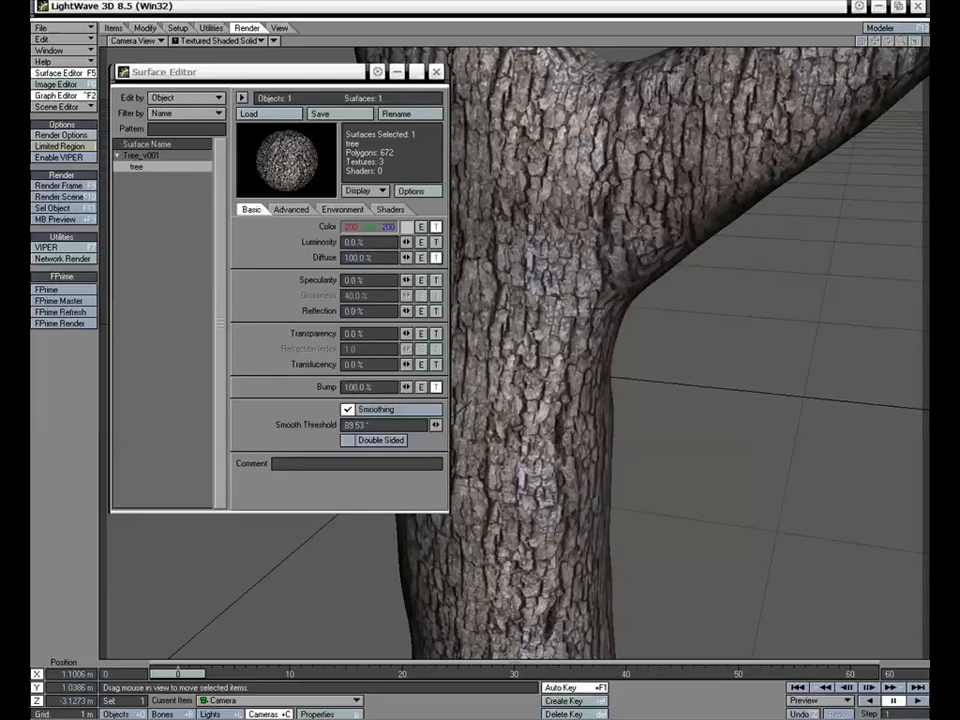
- Move the camera in to about X 379 mm, Z -933 mm for a bark close-up, and render the current frame
{"action": "left_click_drag", "start_coordinate": [576, 360], "coordinate": [509, 185]}
{"action": "right_click_drag", "start_coordinate": [509, 185], "coordinate": [509, 208]}
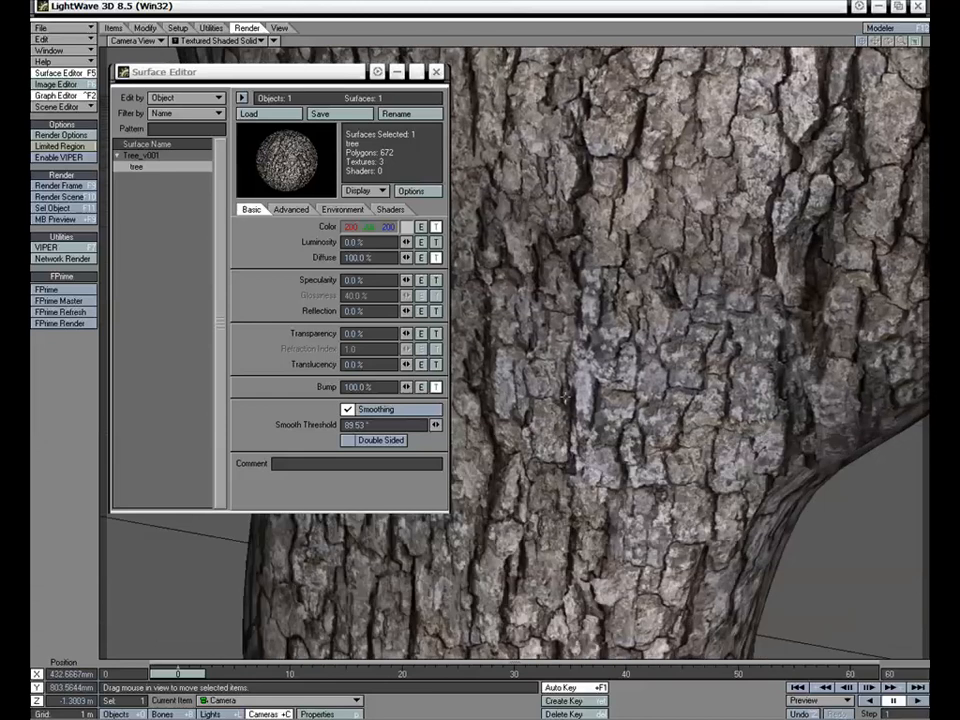
{"action": "left_click_drag", "start_coordinate": [509, 208], "coordinate": [508, 176]}
{"action": "left_click_drag", "start_coordinate": [569, 417], "coordinate": [566, 406]}
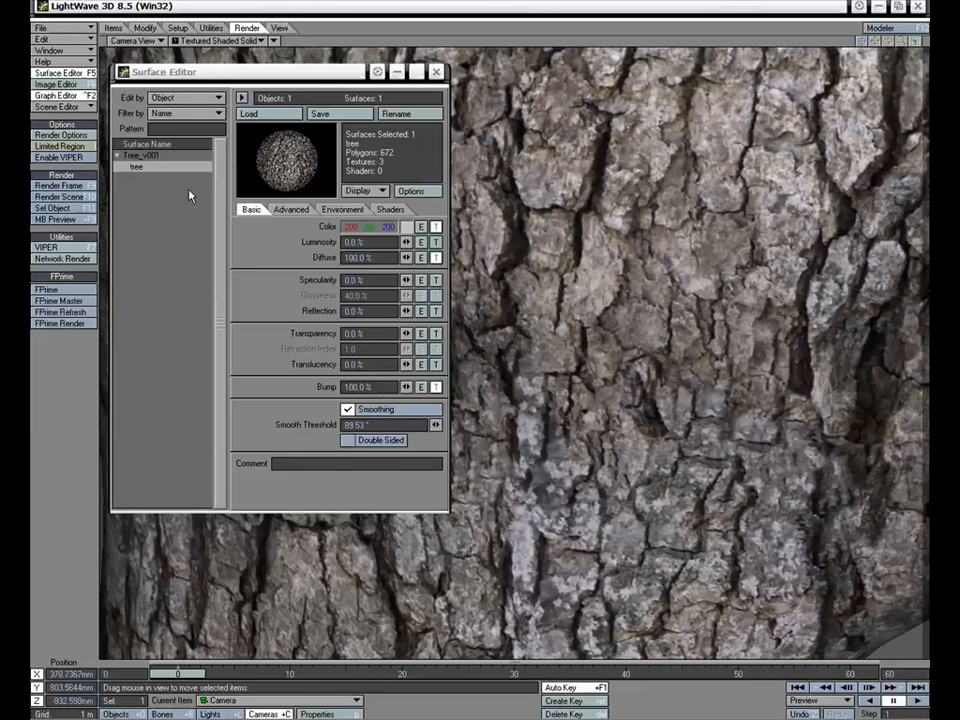
{"action": "left_click", "coordinate": [60, 185]}
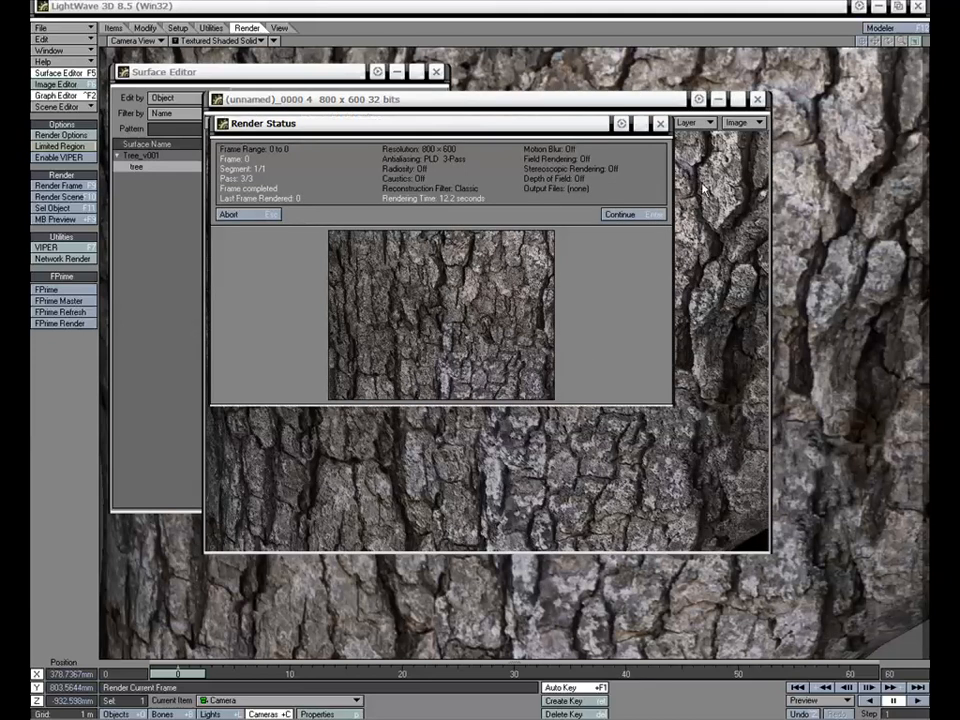
{"action": "left_click", "coordinate": [648, 215]}
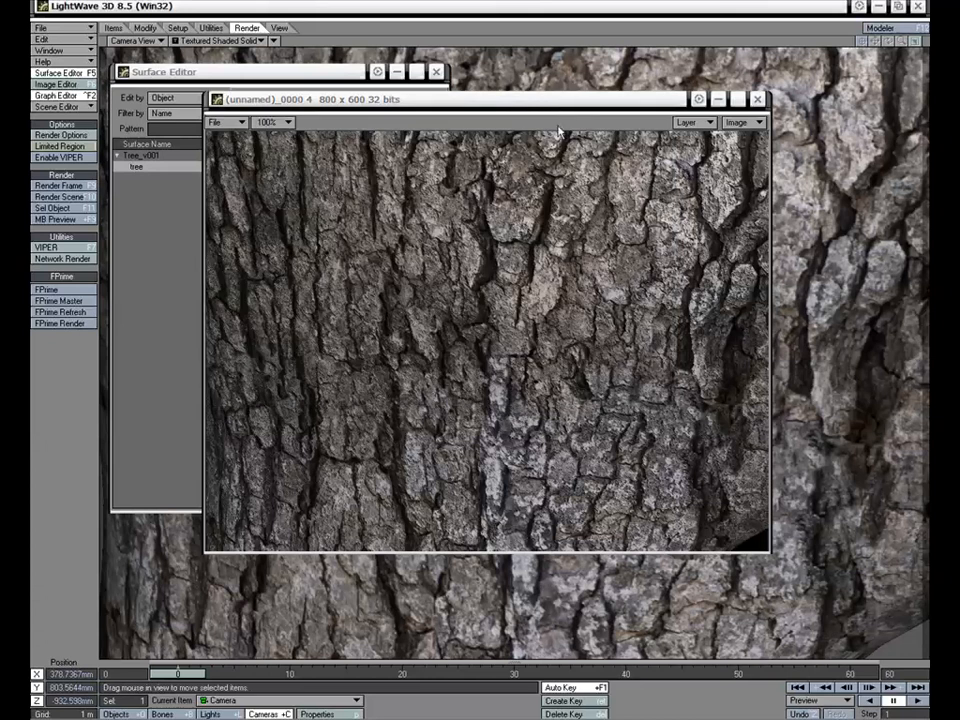